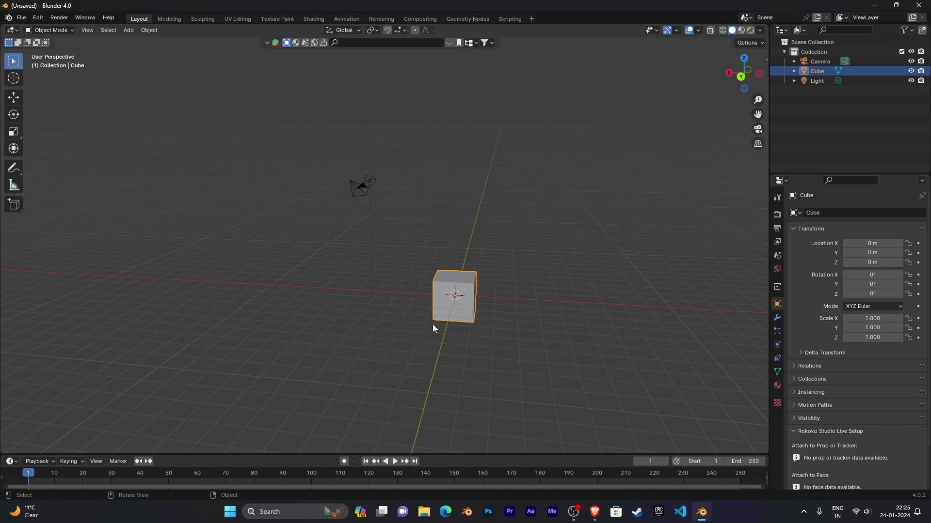
Set the render engine to Cycles and its device to GPU Compute.
middle_click_drag(433, 324, 252, 322)
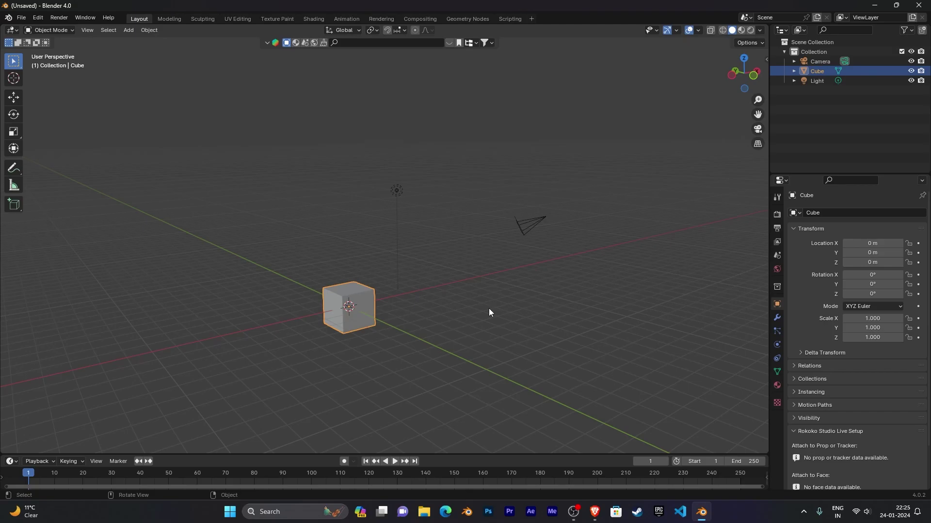
middle_click_drag(490, 312, 503, 286)
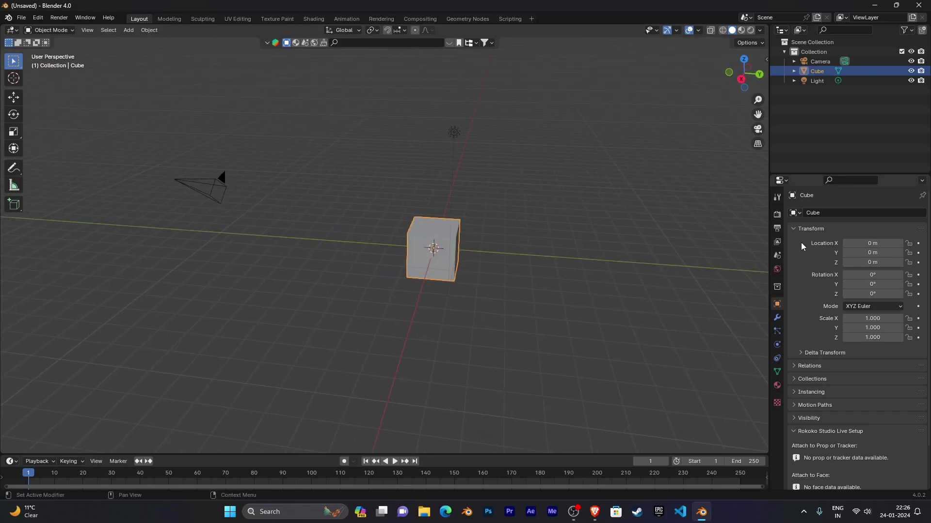
left_click(776, 215)
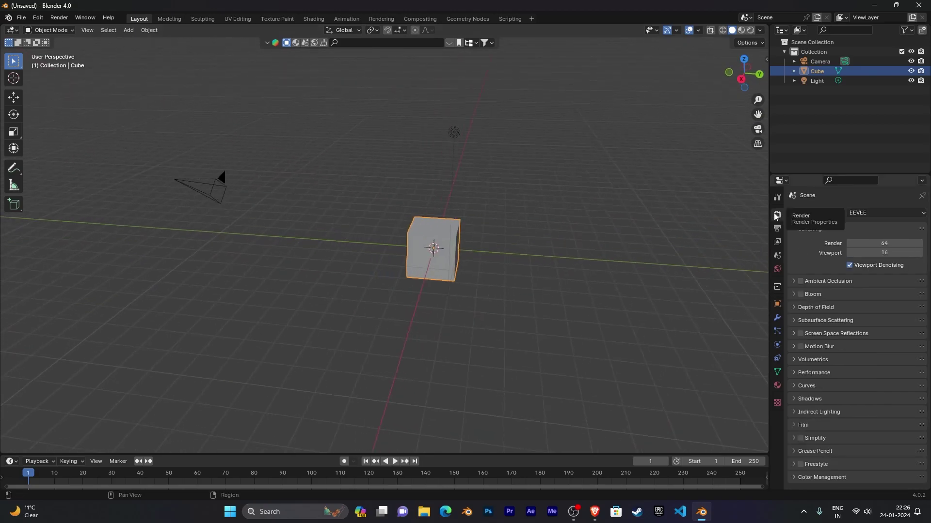
left_click(871, 214)
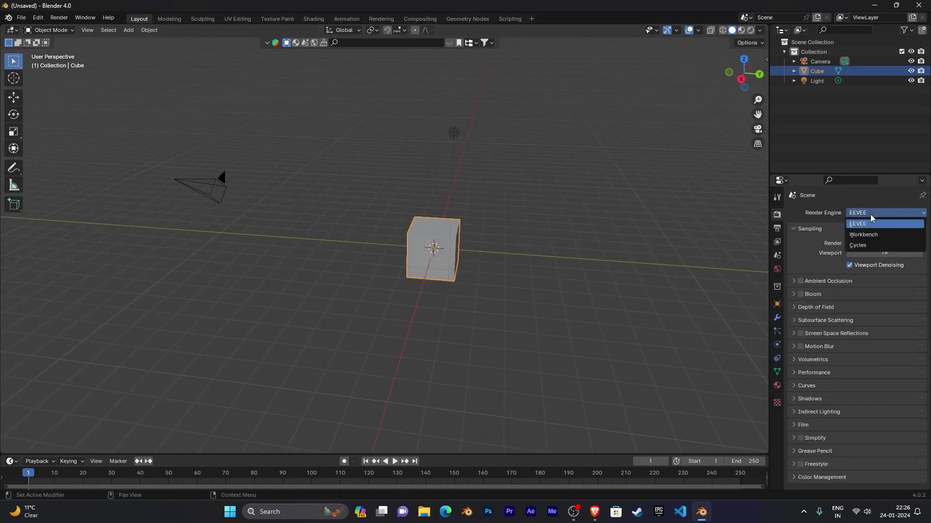
left_click(869, 246)
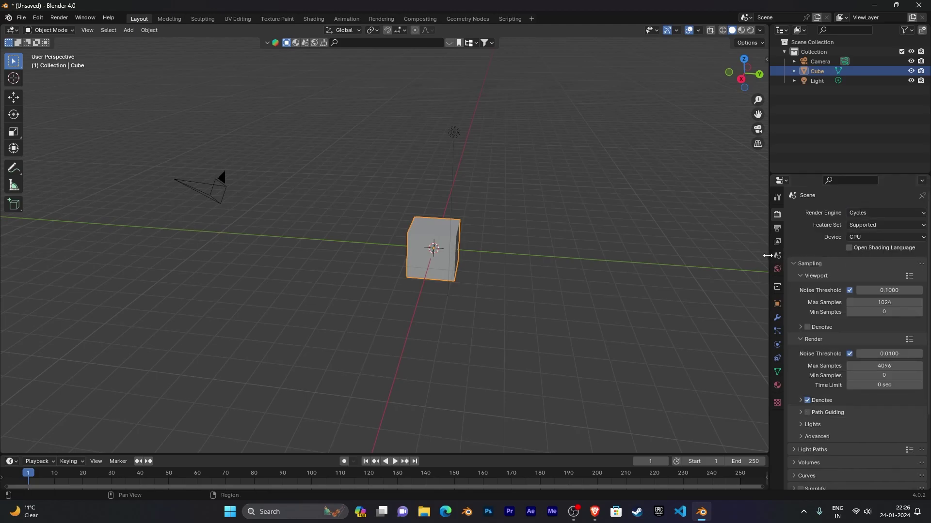
left_click(876, 236)
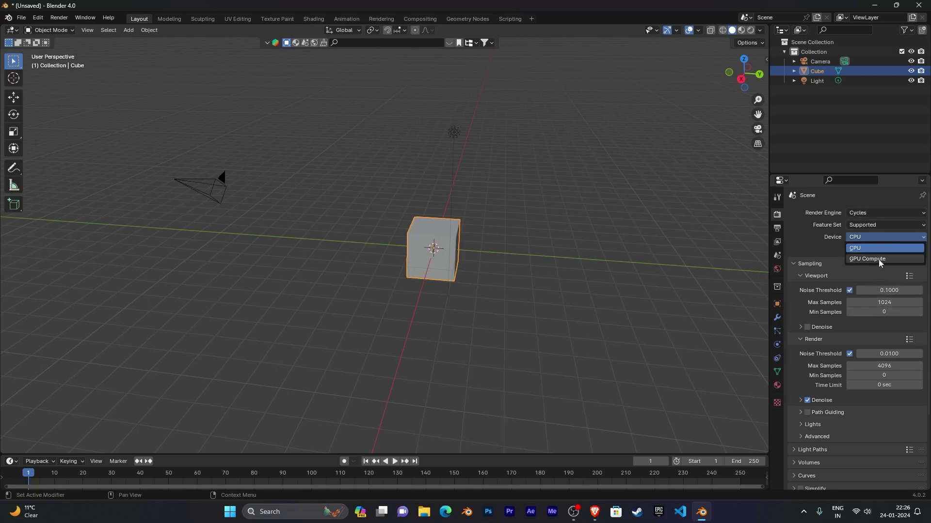
left_click(860, 260)
left_click(864, 237)
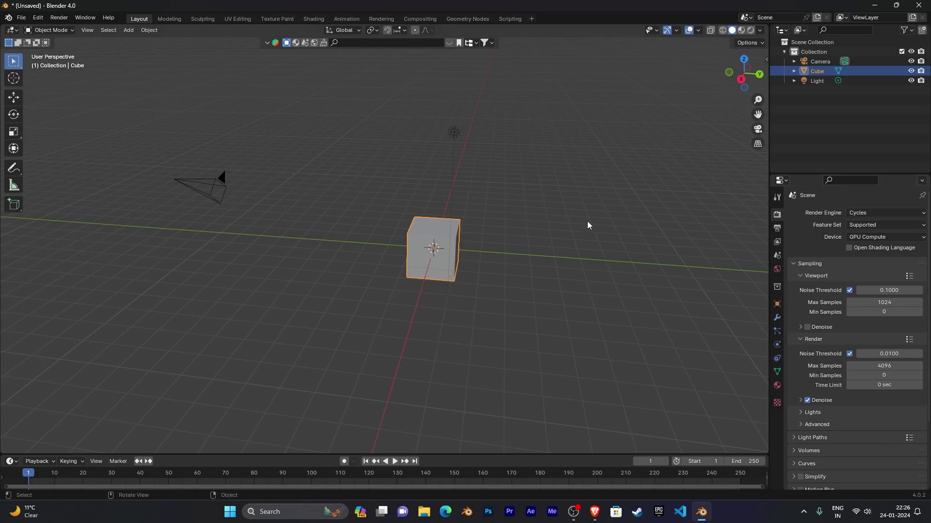
Check the Cycles render devices in the system preferences.
left_click(63, 19)
mouse_move(39, 19)
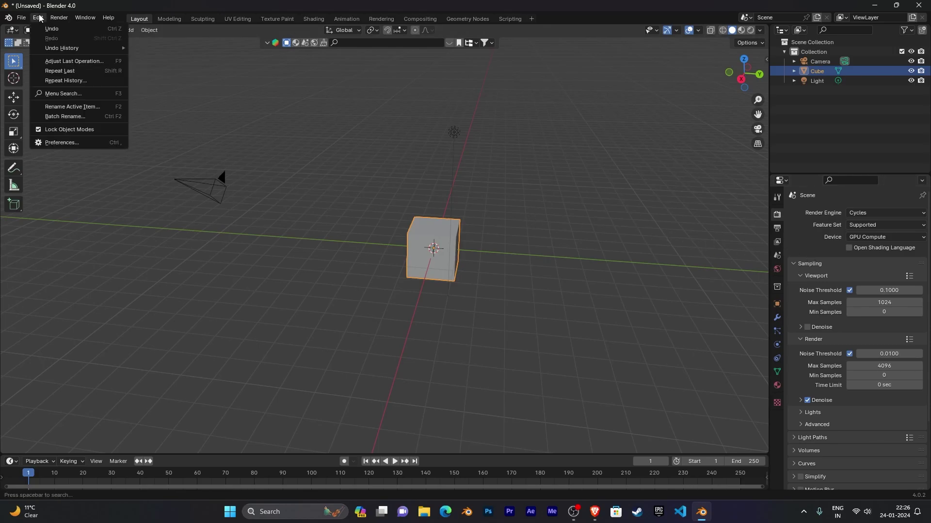
left_click(80, 144)
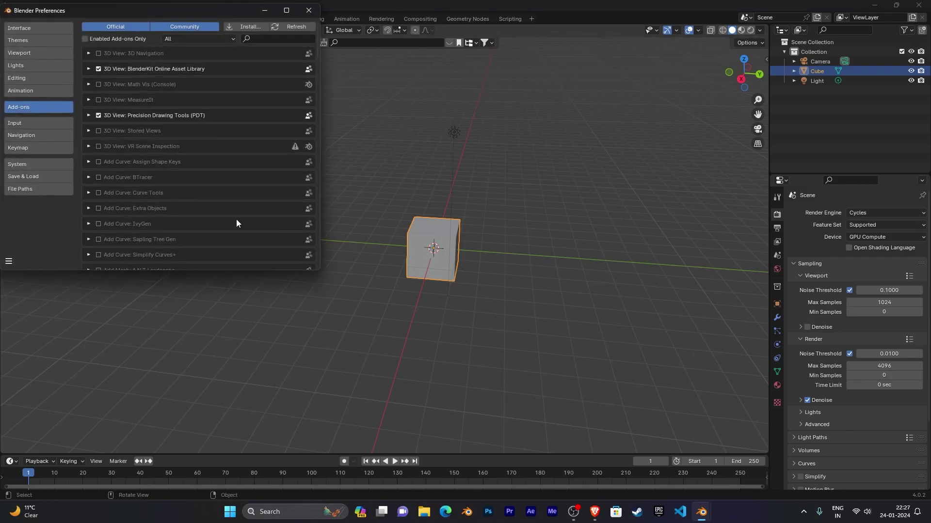
left_click_drag(208, 11, 374, 34)
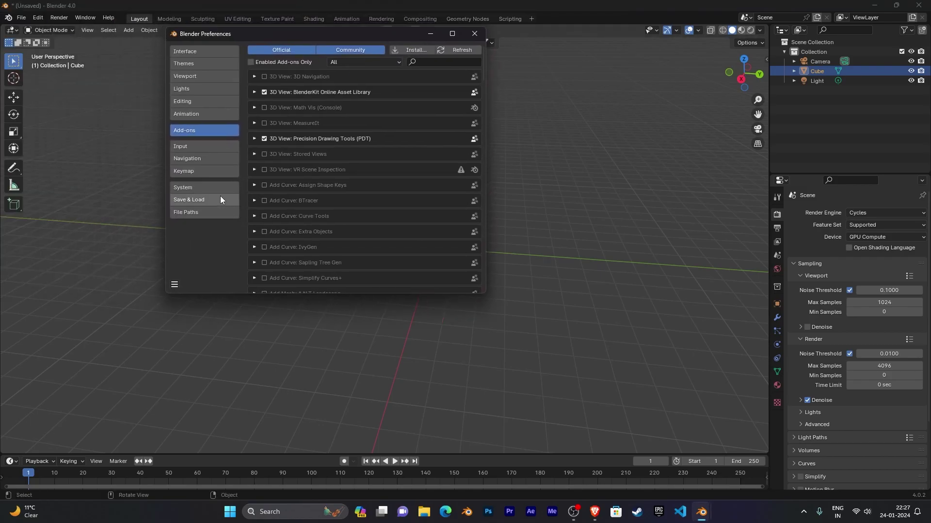
left_click(214, 188)
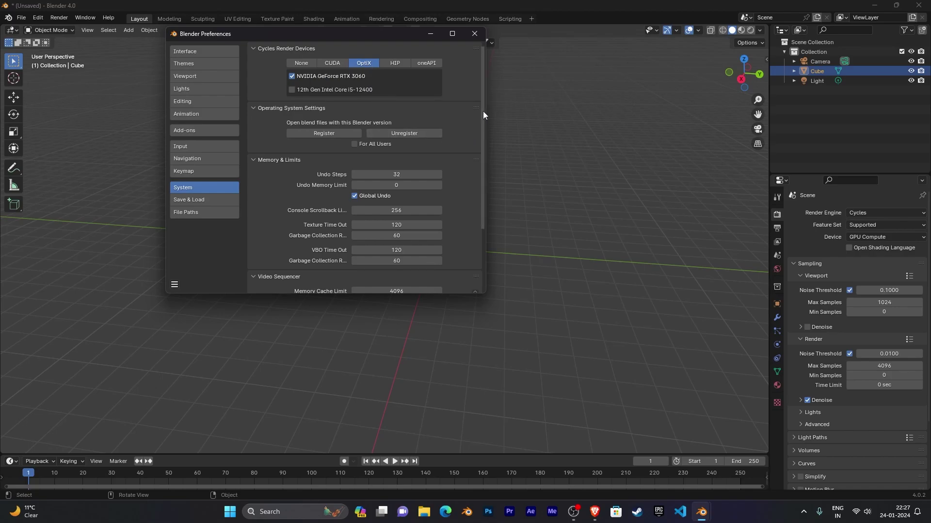
left_click_drag(421, 46, 420, 107)
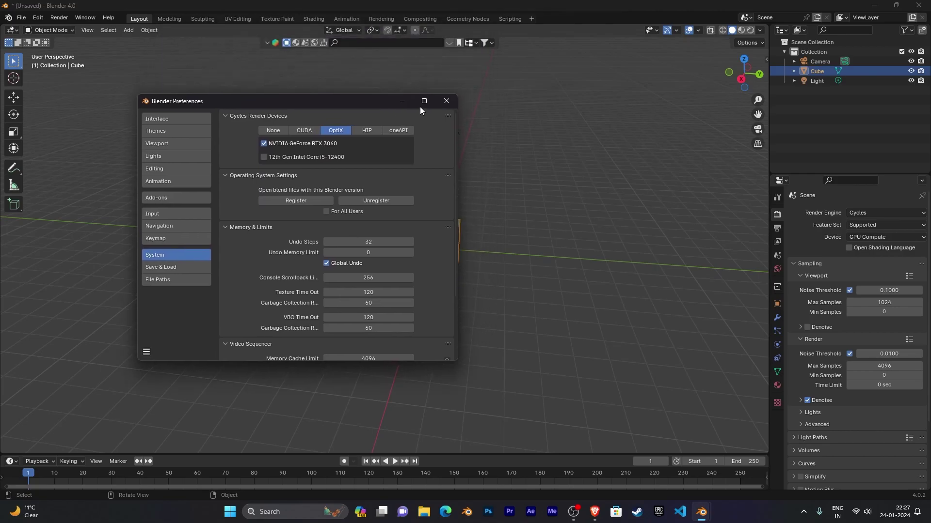
left_click(449, 104)
Set the maximum render samples to 100, leaving the viewport sampling alone.
middle_click_drag(559, 231, 427, 265)
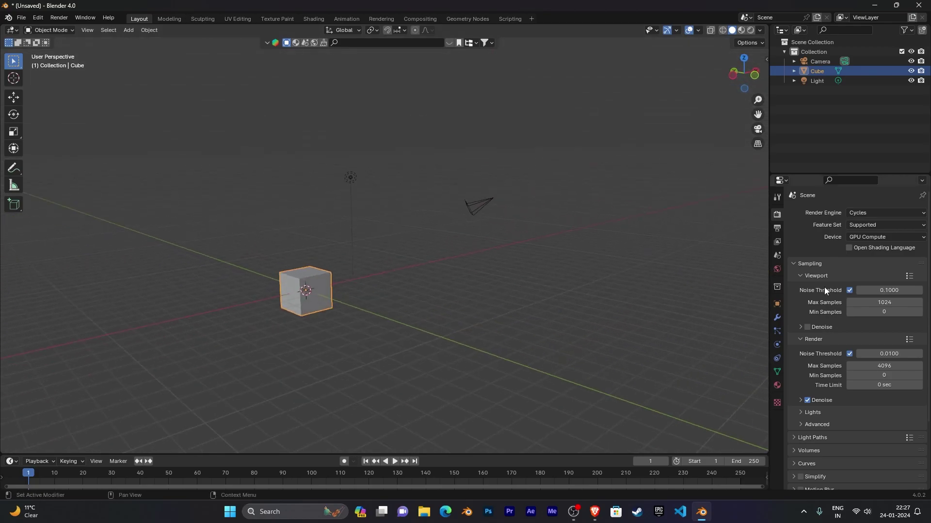
scroll(824, 284, "down", 2)
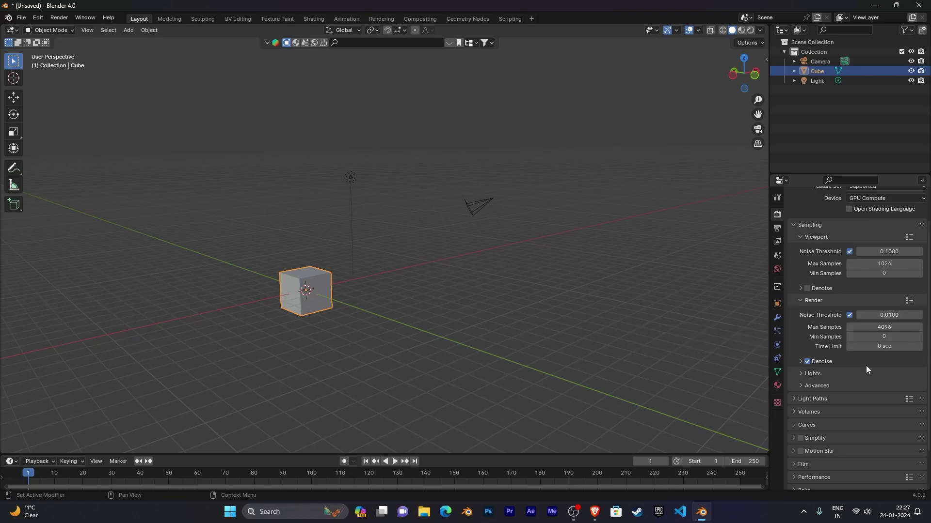
left_click(885, 327)
type("100")
key("Return")
Show the scene's output settings and delete the default cube, camera and light.
middle_click_drag(557, 218, 516, 258)
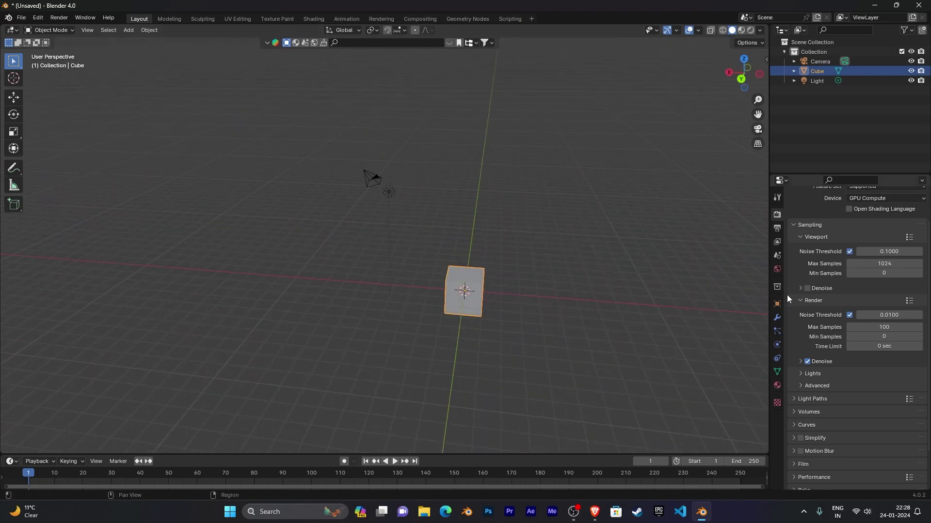
left_click(777, 228)
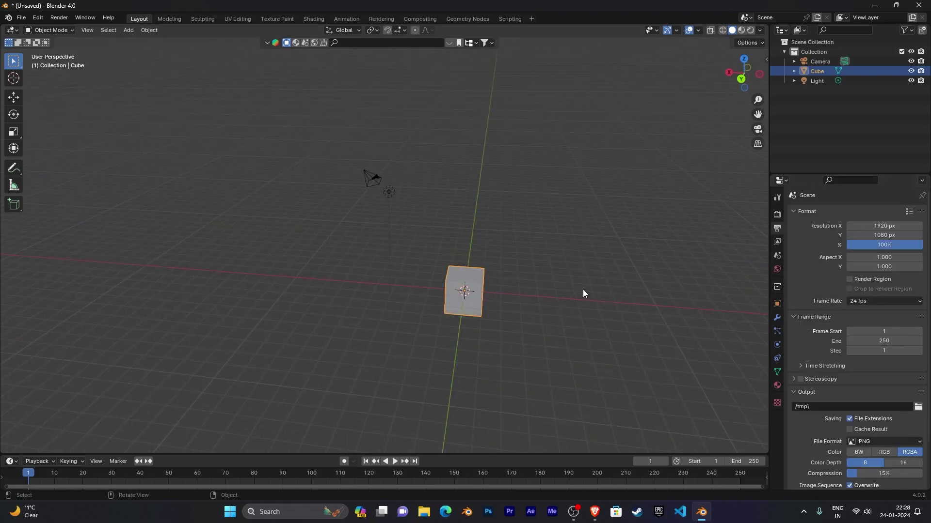
middle_click_drag(583, 280, 497, 291)
scroll(461, 280, "down", 5)
key("a")
key("x")
left_click(496, 291)
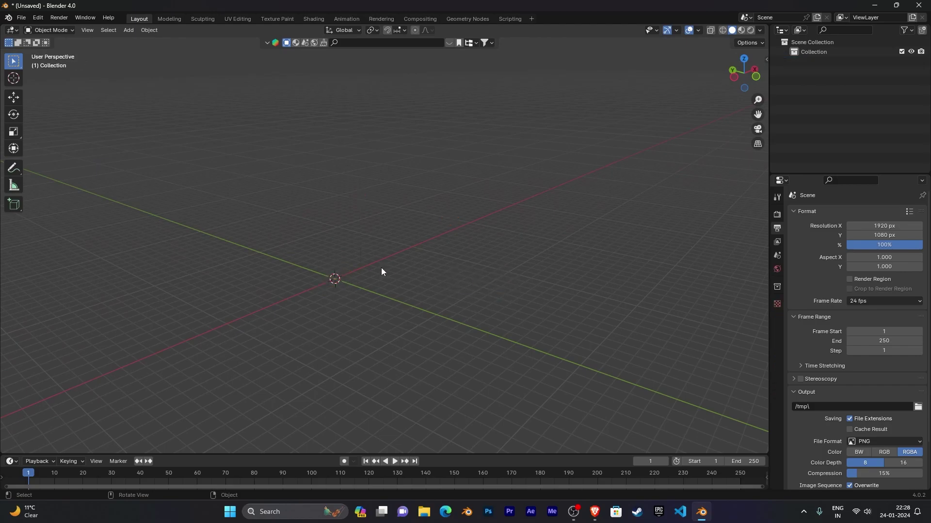
Discard the unsaved changes and open "Sword Cenematic Scene.blend" from E:\Software\projects.
key("ctrl+o")
left_click(490, 270)
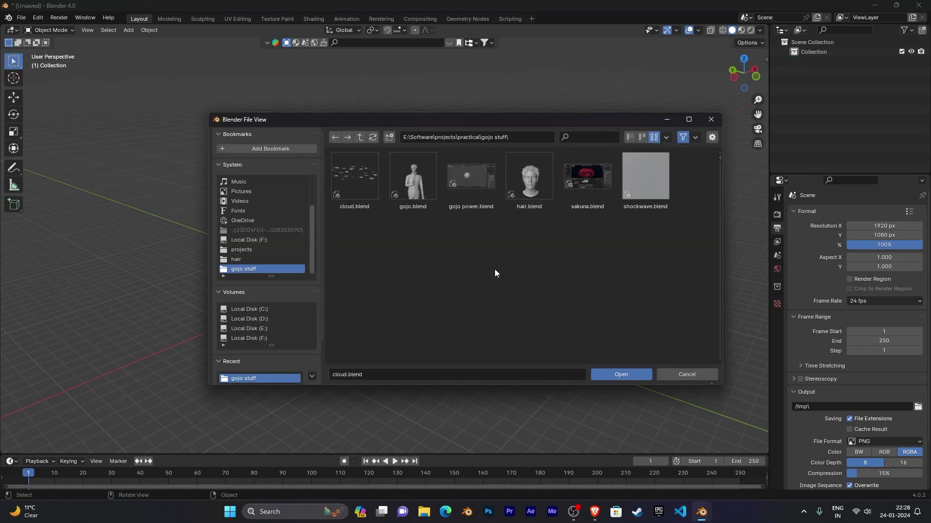
left_click(289, 329)
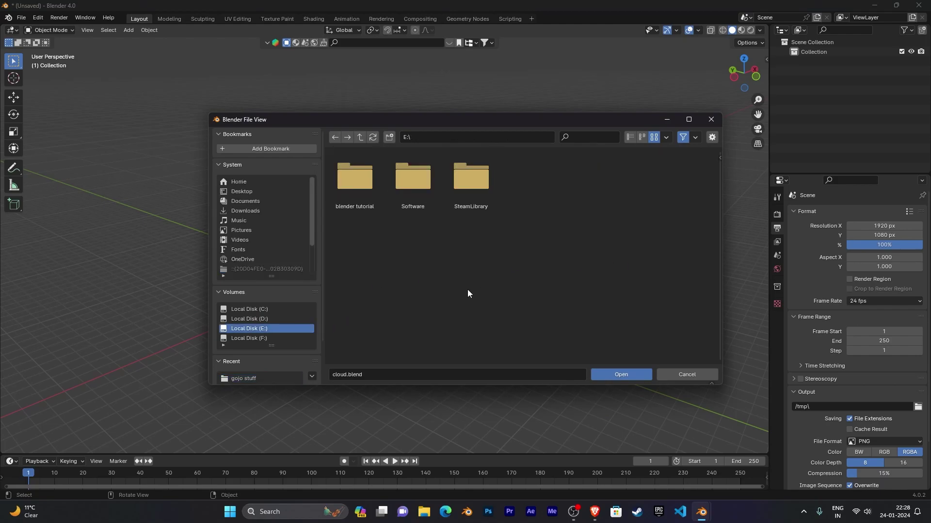
double_click(415, 190)
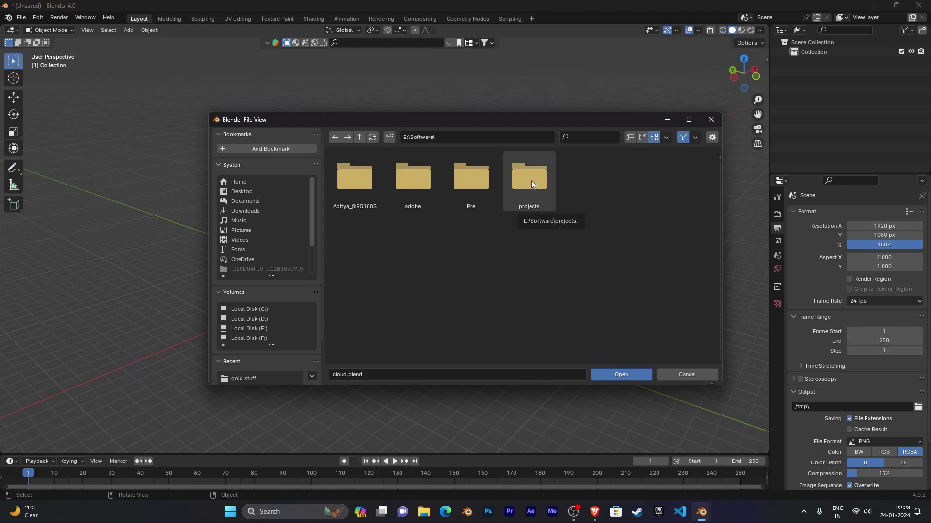
left_click(275, 326)
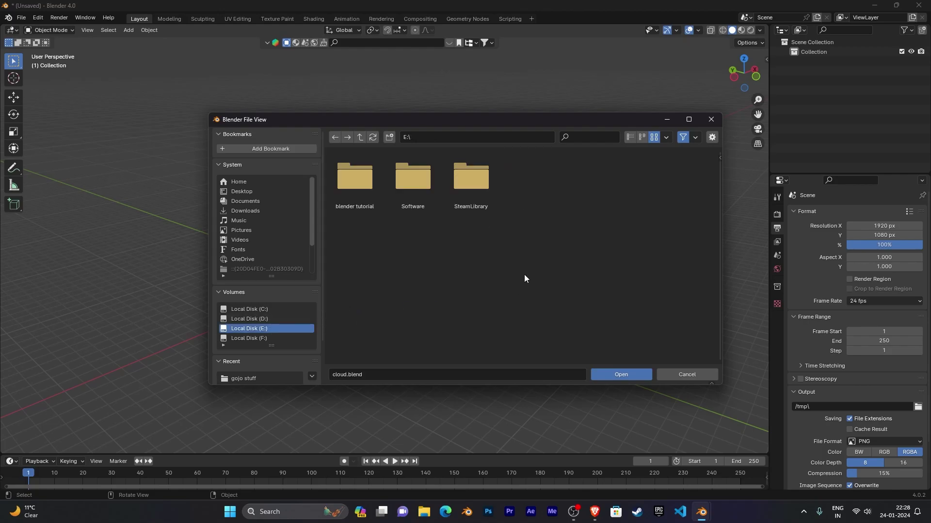
left_click(425, 181)
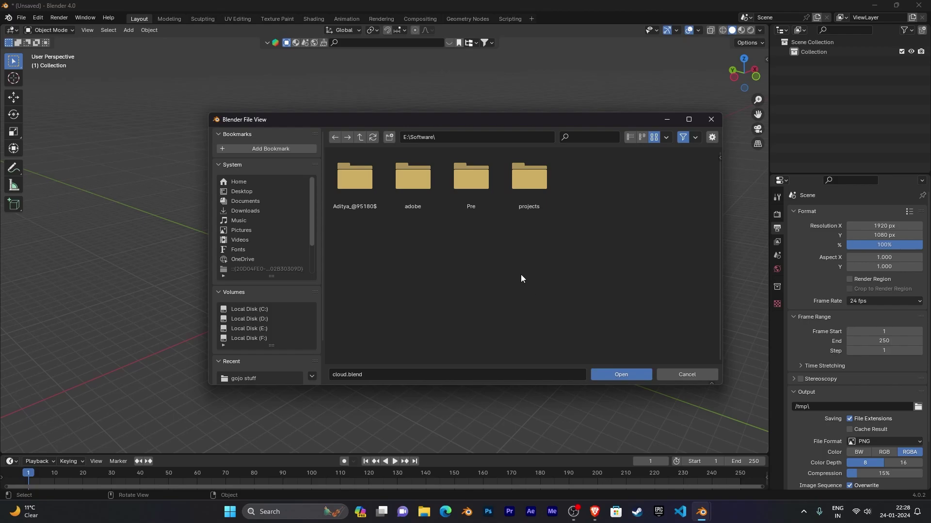
double_click(536, 189)
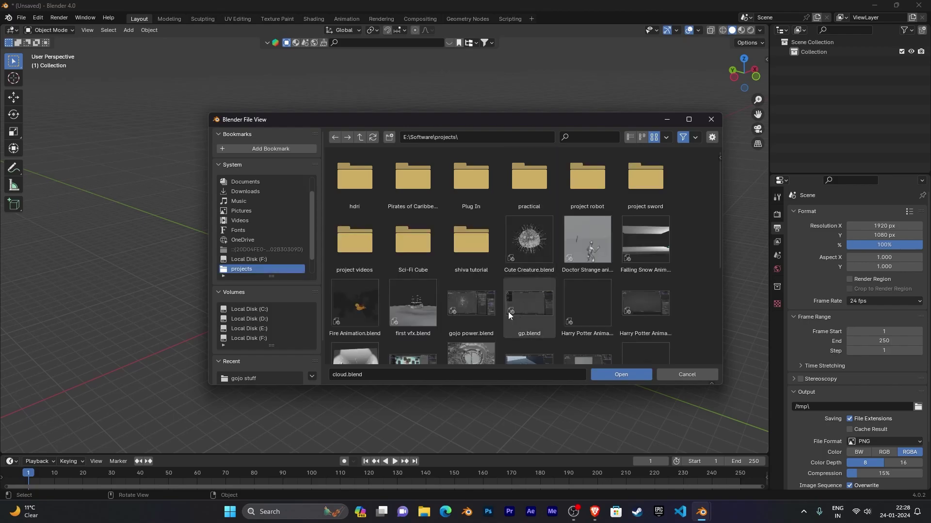
scroll(498, 251, "down", 3)
scroll(498, 251, "down", 3)
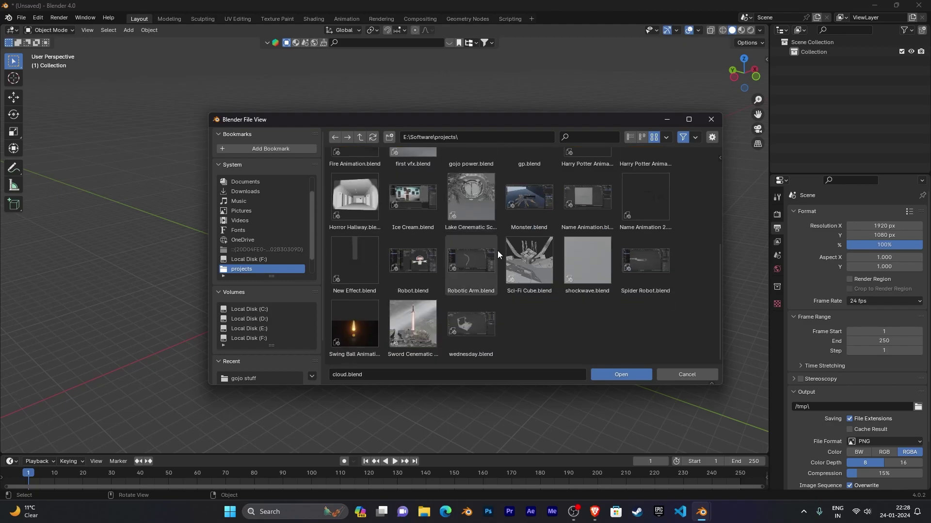
left_click(416, 324)
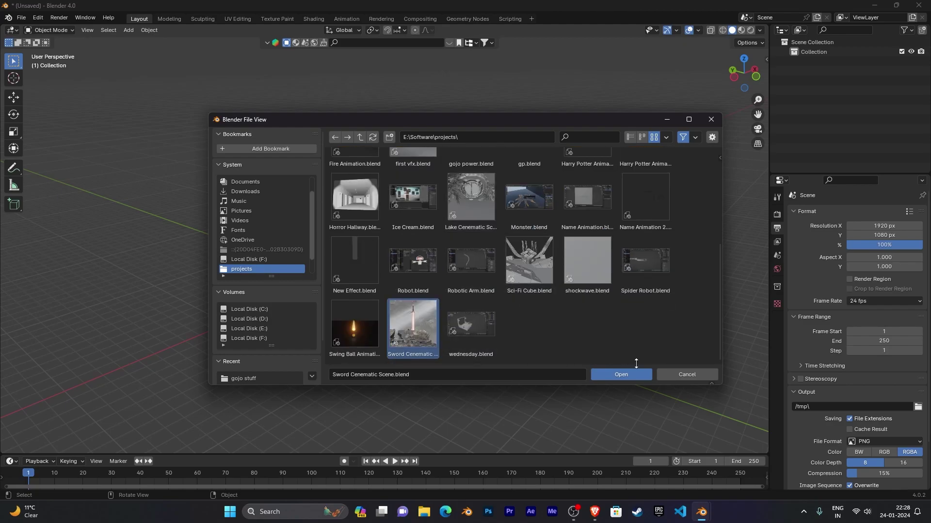
left_click(625, 375)
Switch the sword scene's render engine to Cycles.
scroll(509, 280, "down", 6)
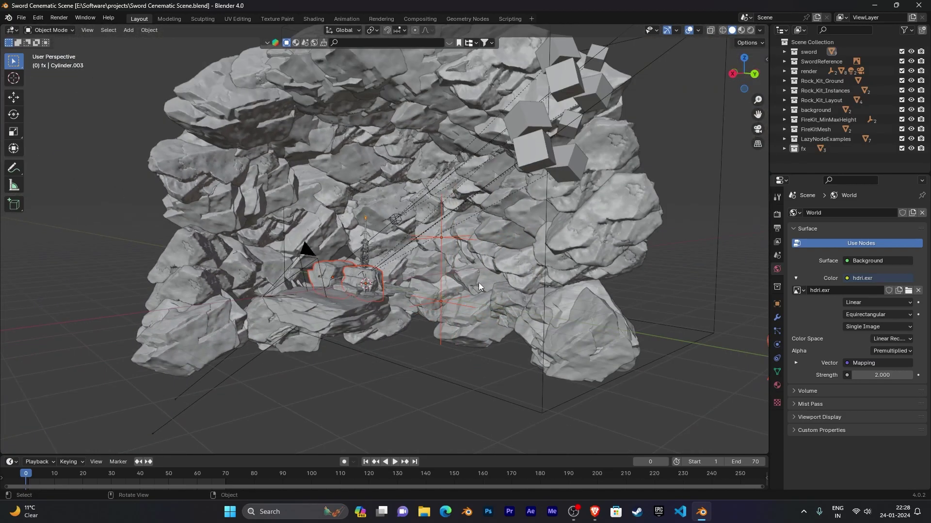
middle_click_drag(478, 283, 540, 292)
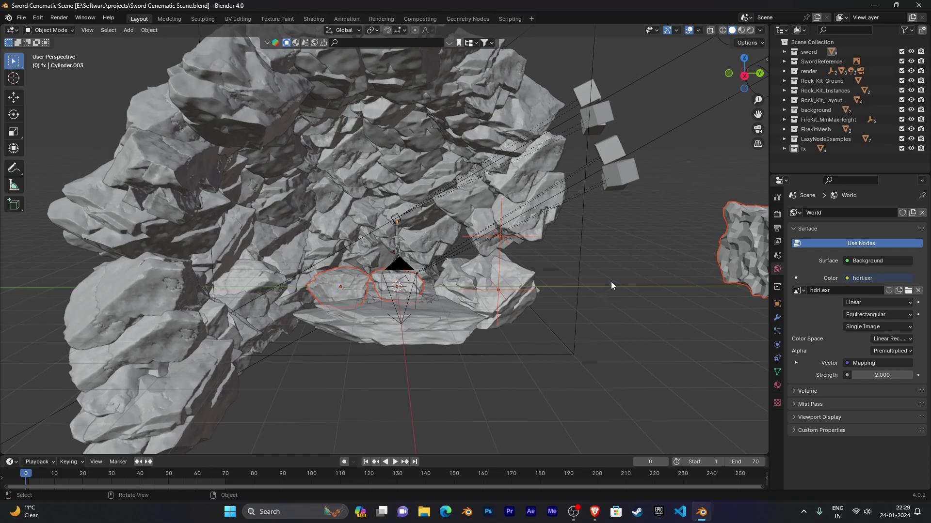
scroll(611, 281, "down", 5)
middle_click_drag(609, 278, 559, 275)
scroll(566, 271, "up", 7)
scroll(521, 216, "down", 5)
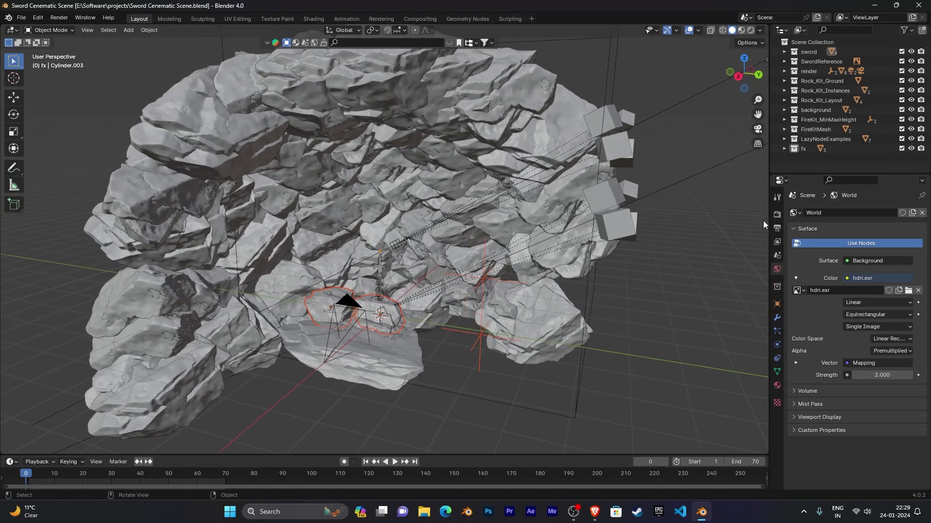
left_click(777, 214)
left_click(861, 214)
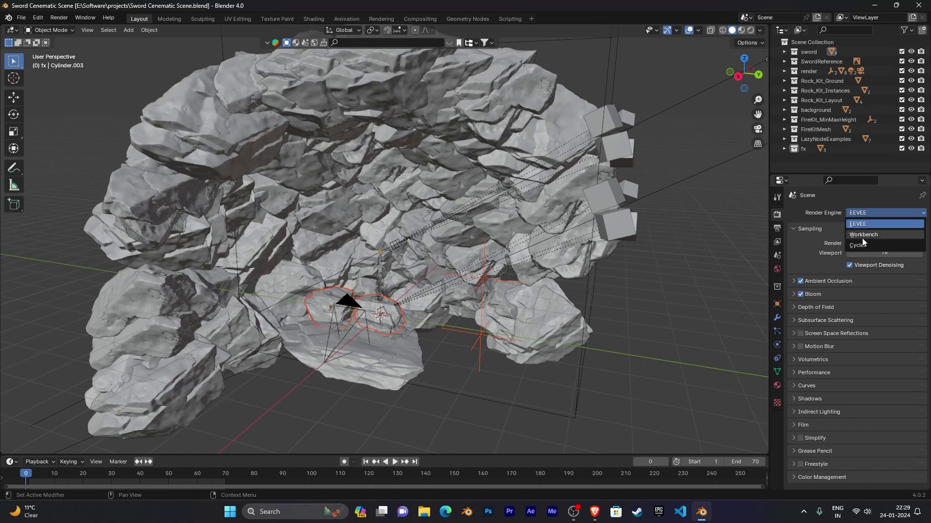
left_click(863, 245)
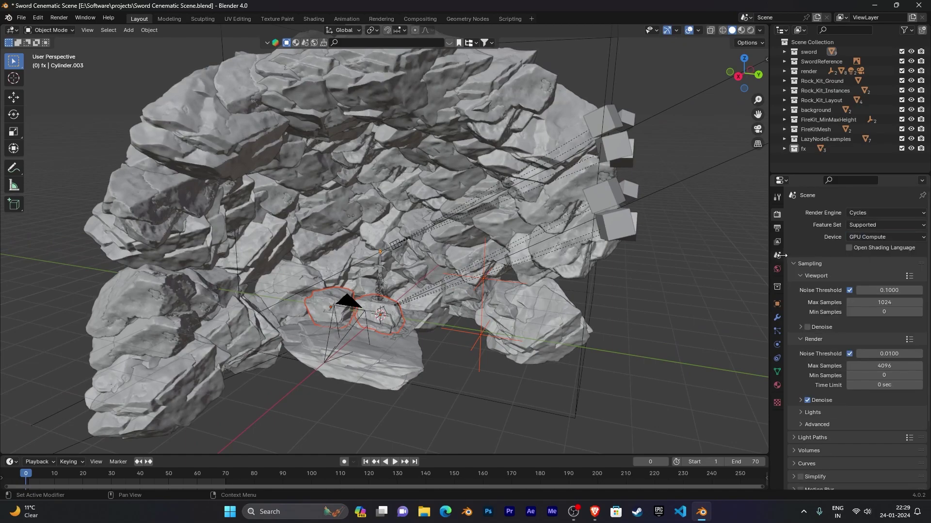
Set the sword scene's maximum render samples to 100.
scroll(817, 356, "down", 5)
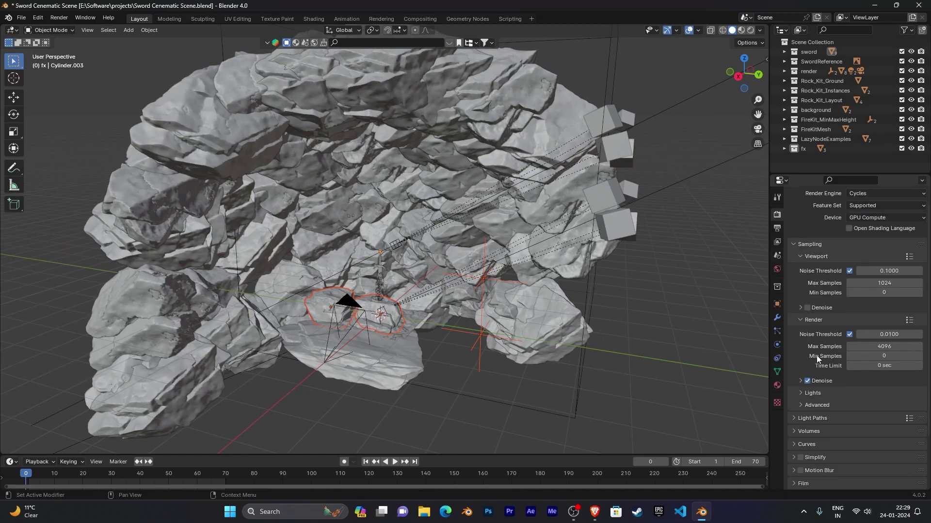
left_click(876, 280)
type("100")
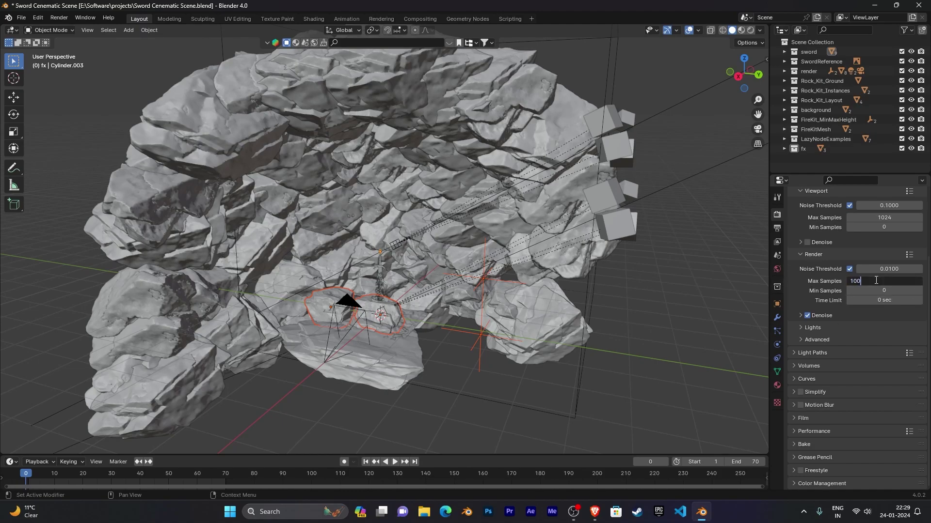
key("Return")
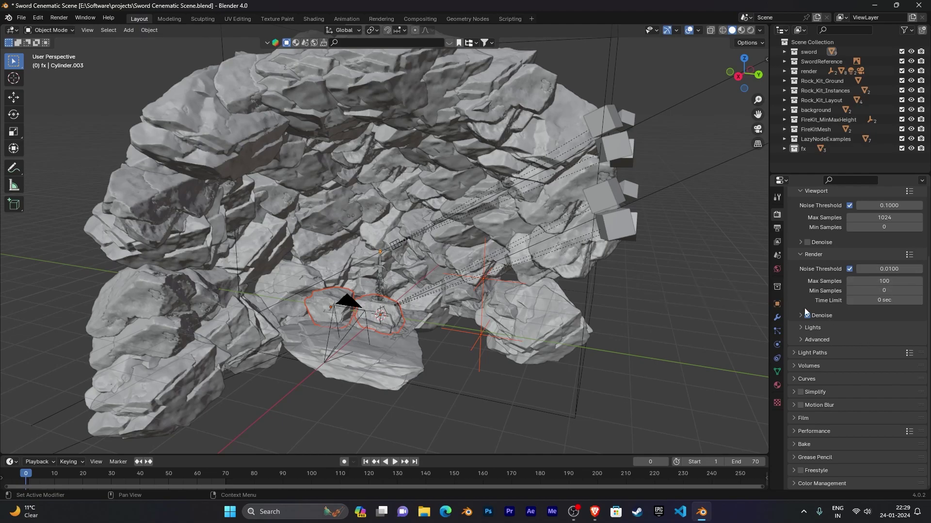
scroll(851, 345, "up", 4)
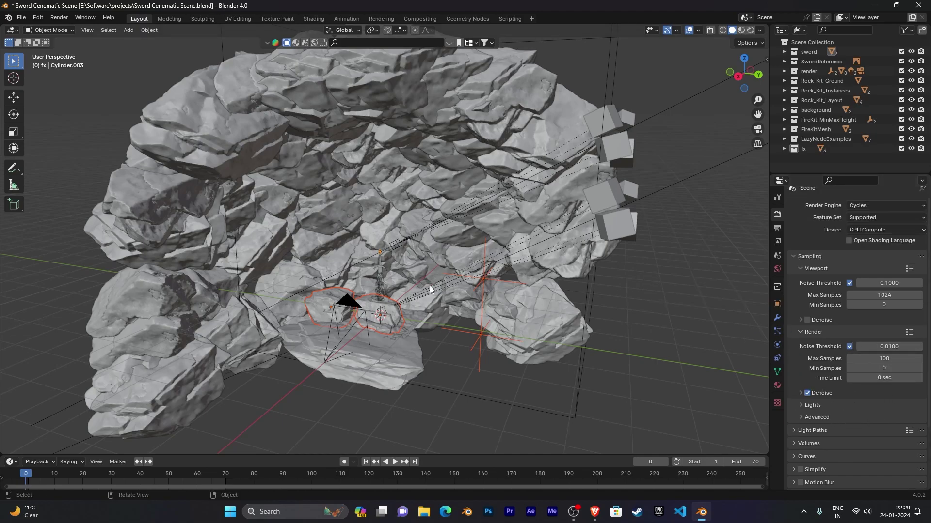
Render the current frame with Cycles, view the render window maximized, and close it.
left_click(59, 18)
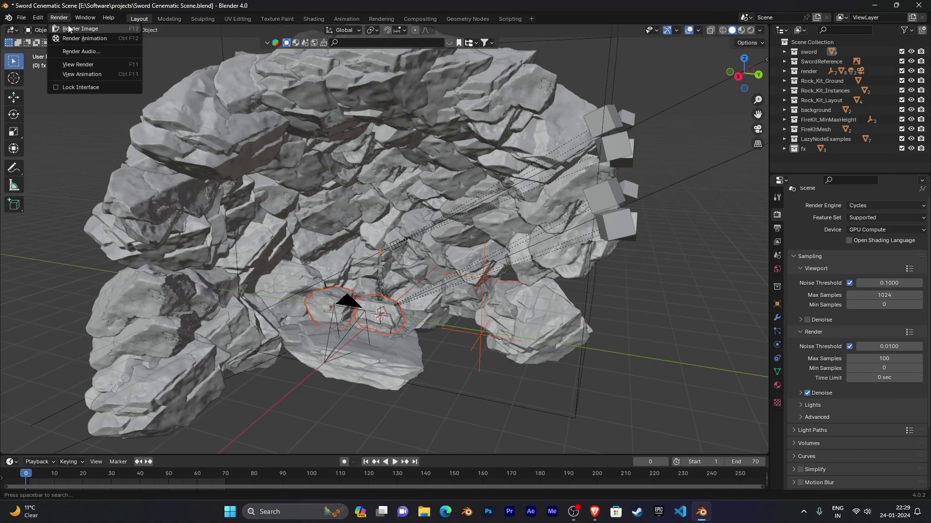
left_click(74, 25)
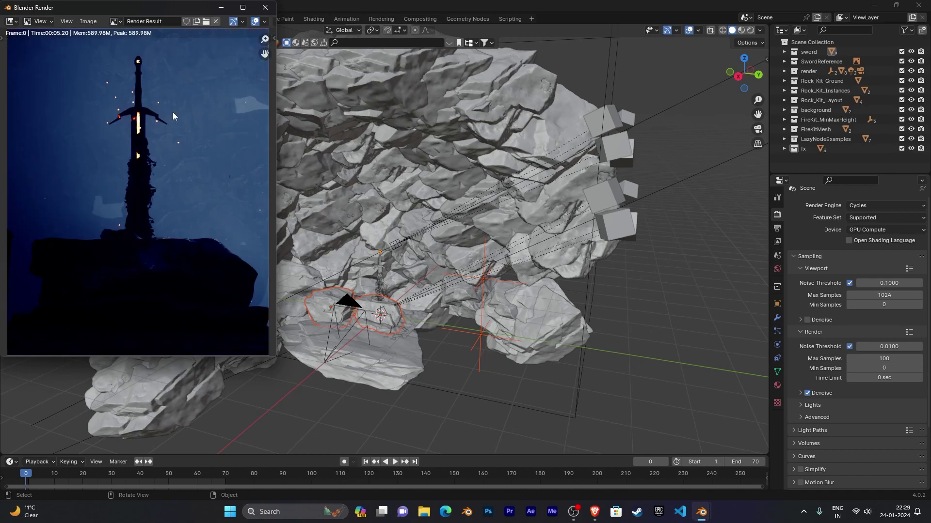
left_click_drag(175, 17, 415, 67)
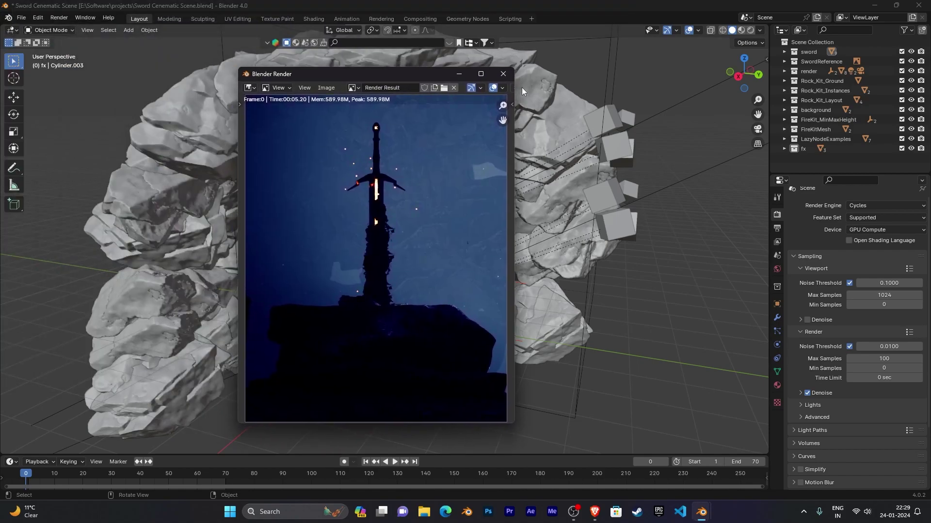
double_click(415, 68)
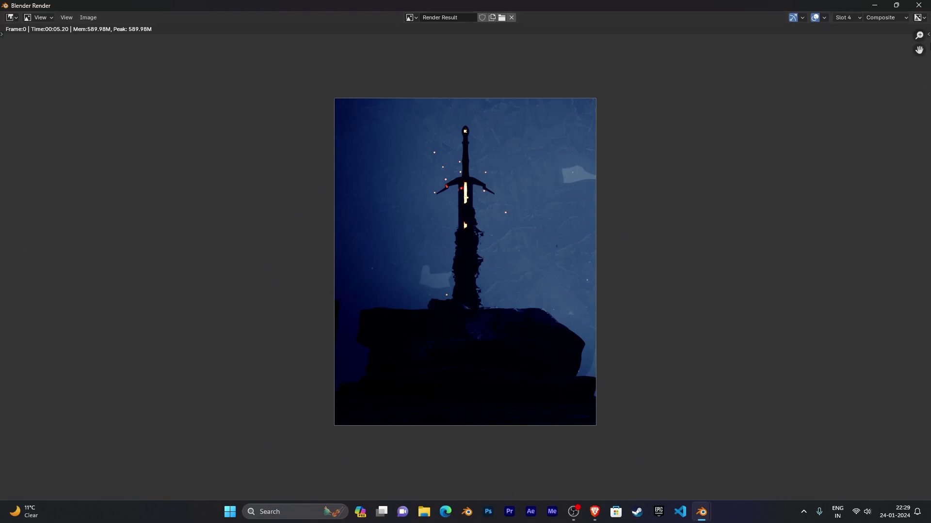
left_click(918, 5)
Switch the render engine to EEVEE, render the current frame, and maximize the render window.
left_click(863, 205)
left_click(870, 217)
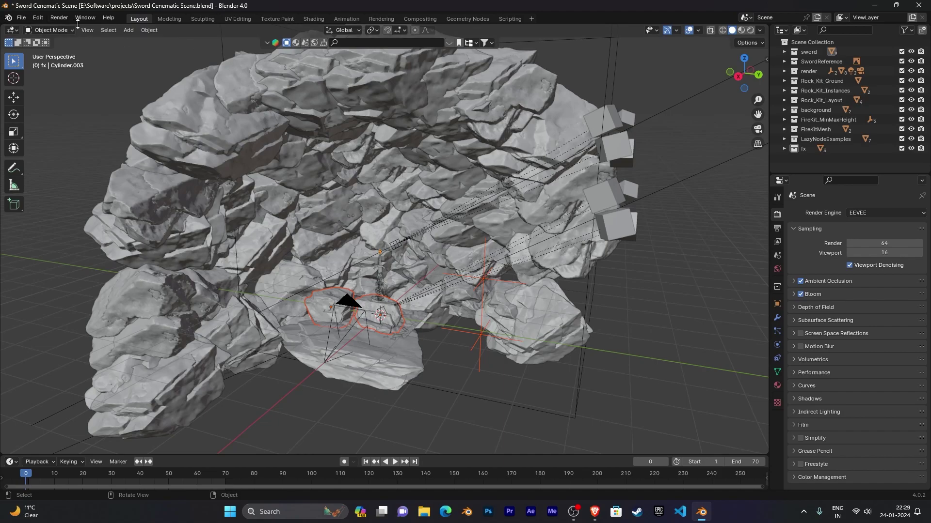
left_click(59, 17)
left_click(73, 27)
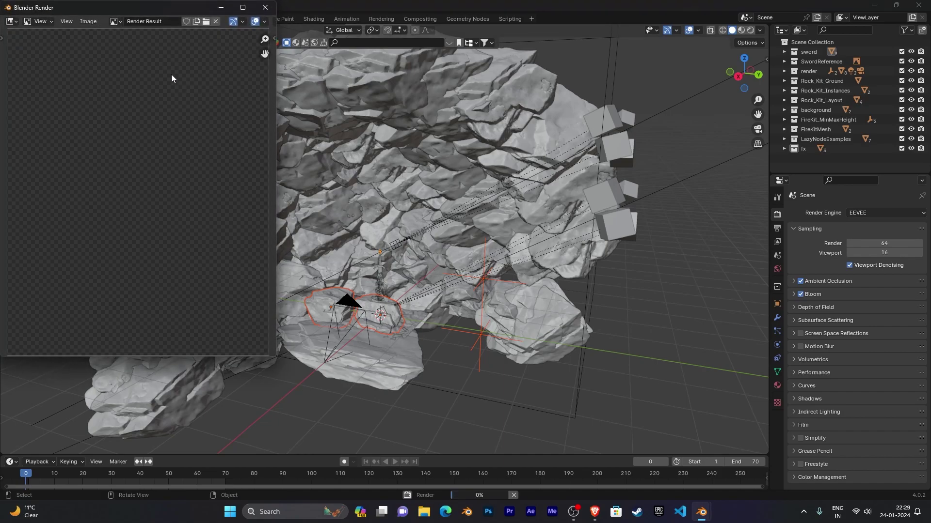
left_click_drag(158, 11, 393, 63)
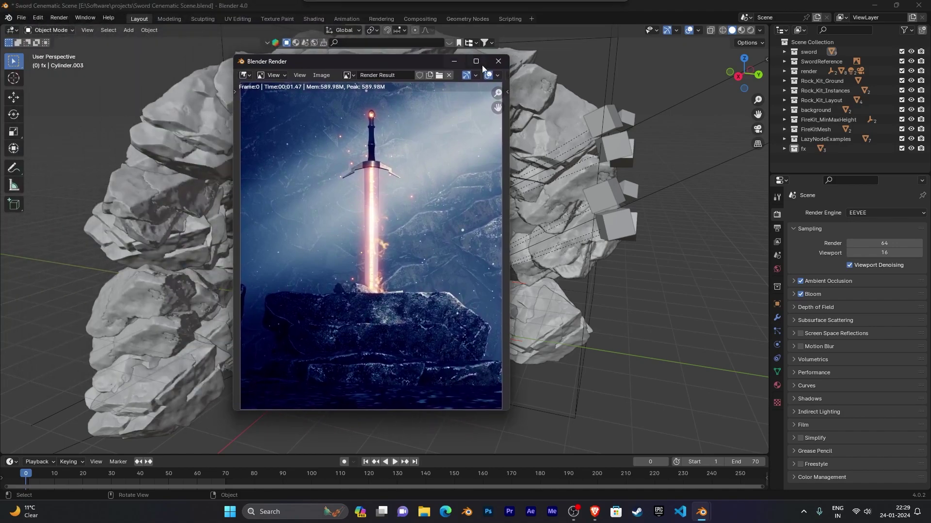
left_click(478, 62)
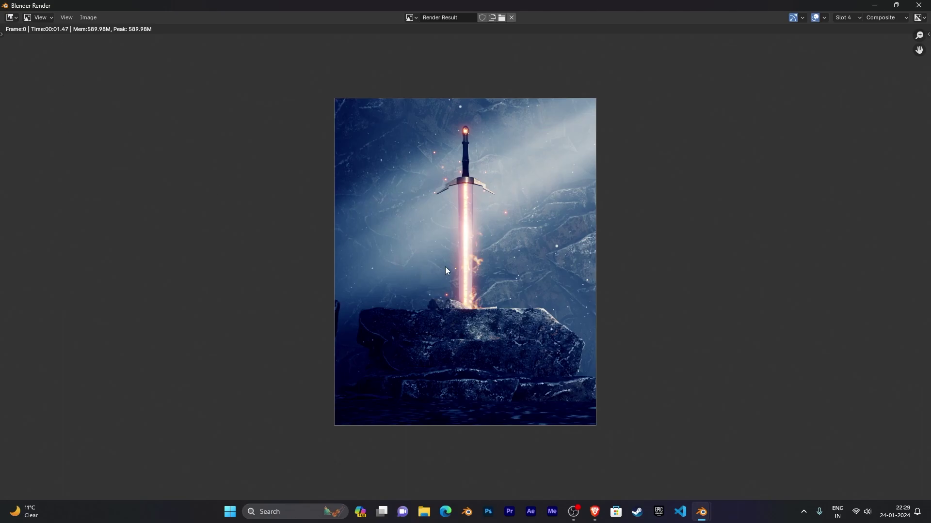
Examine the EEVEE render's blade, crossguard, pommel and background up close and as a whole, and close the render window.
scroll(444, 266, "up", 9)
scroll(507, 201, "down", 4)
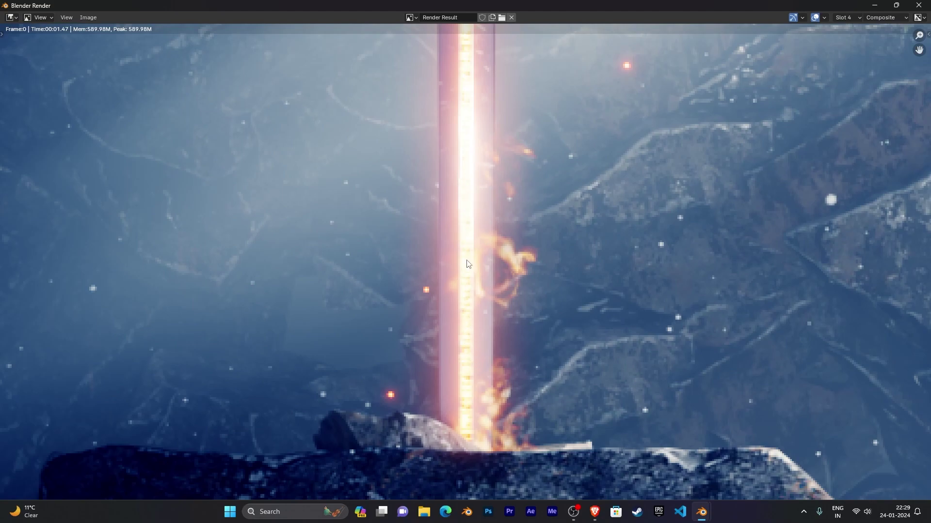
middle_click_drag(512, 177, 497, 290)
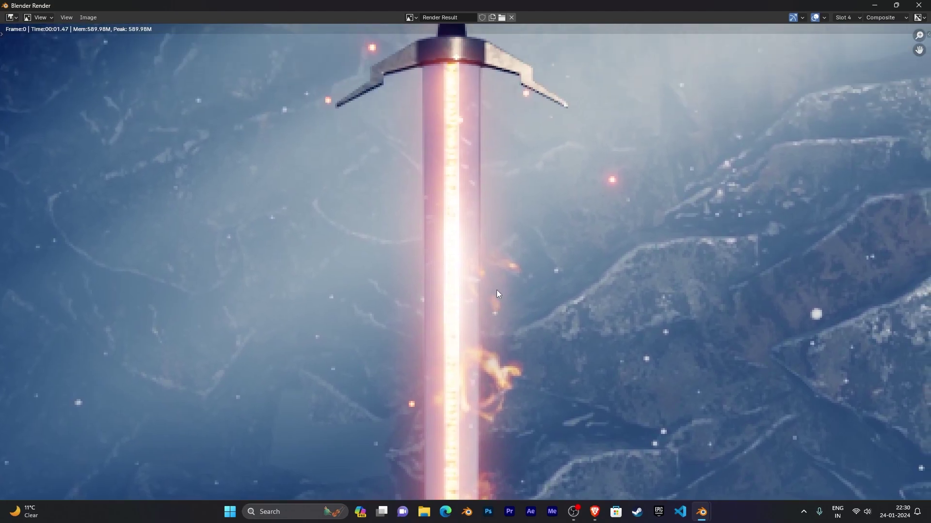
scroll(498, 289, "up", 2)
middle_click_drag(492, 165, 502, 393)
scroll(503, 304, "up", 1)
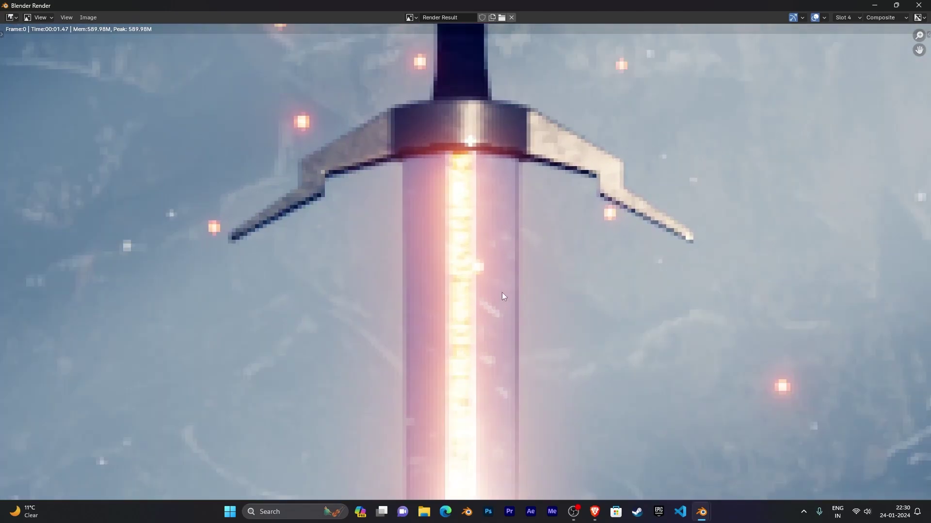
middle_click_drag(494, 247, 499, 367)
scroll(498, 342, "up", 3)
middle_click_drag(489, 258, 489, 299)
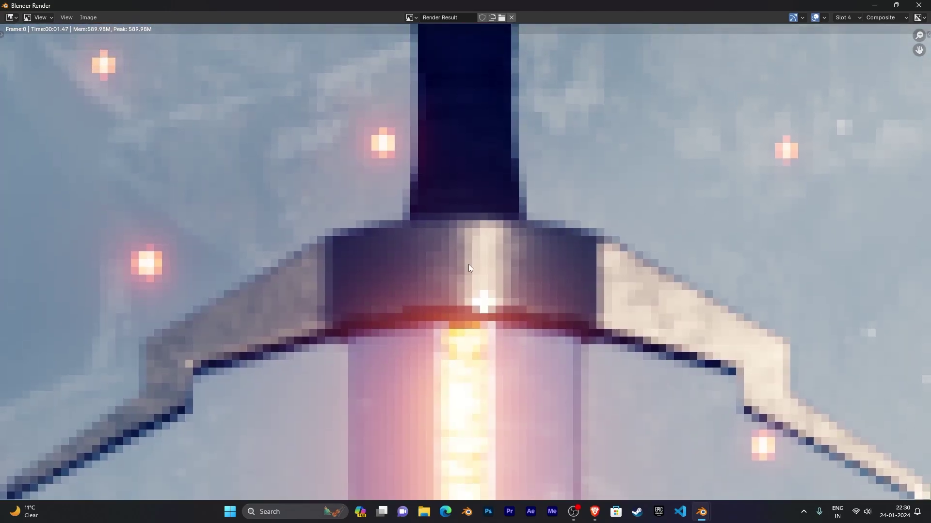
scroll(544, 272, "down", 10)
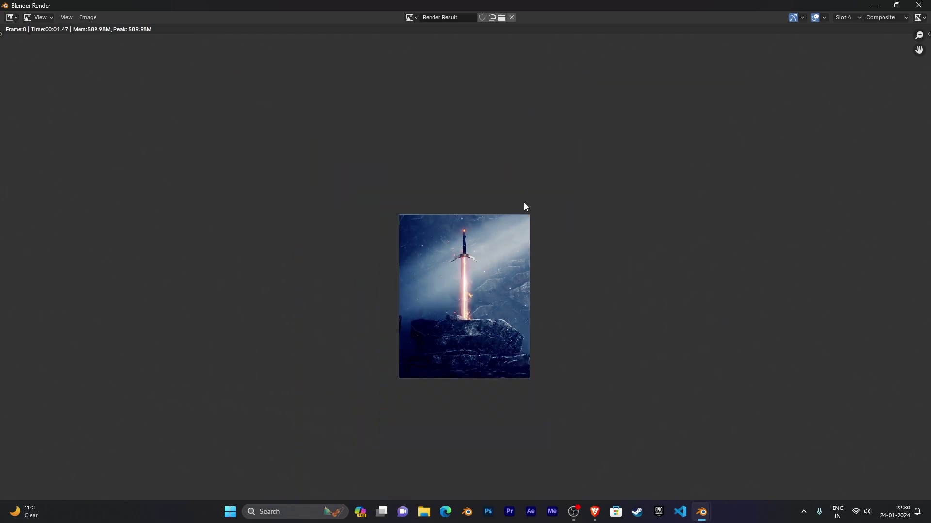
scroll(571, 270, "down", 1)
scroll(572, 262, "up", 4)
scroll(573, 254, "up", 1)
middle_click_drag(573, 254, 591, 228)
scroll(588, 251, "up", 1)
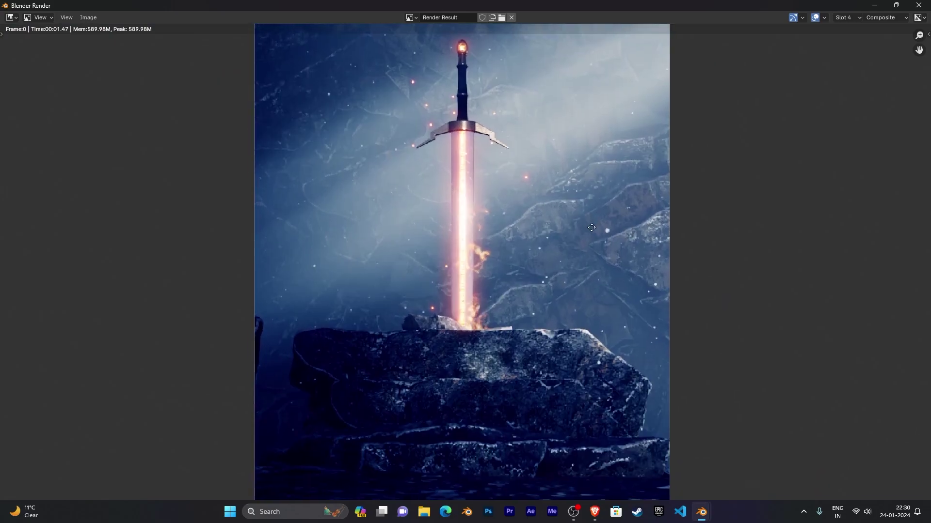
scroll(592, 228, "down", 2)
scroll(589, 264, "up", 4)
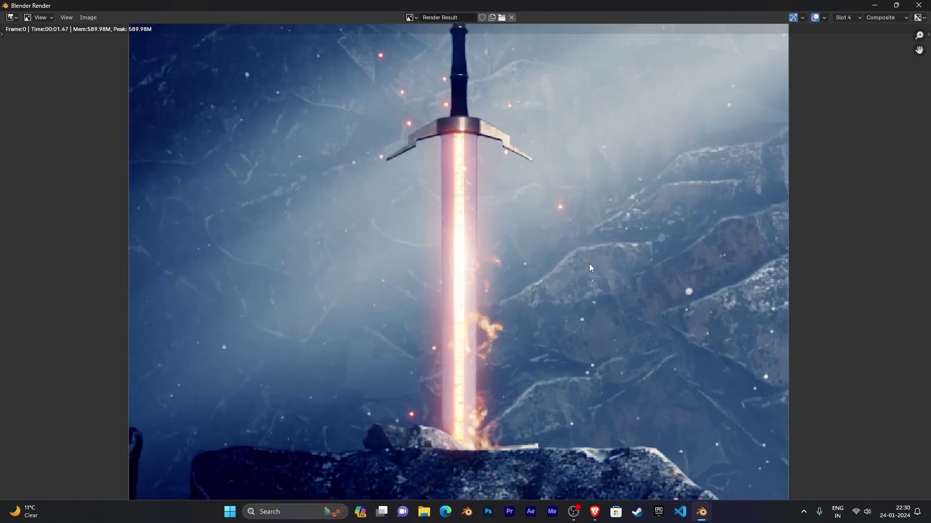
scroll(589, 264, "up", 3)
scroll(589, 263, "down", 1)
middle_click_drag(589, 264, 534, 199)
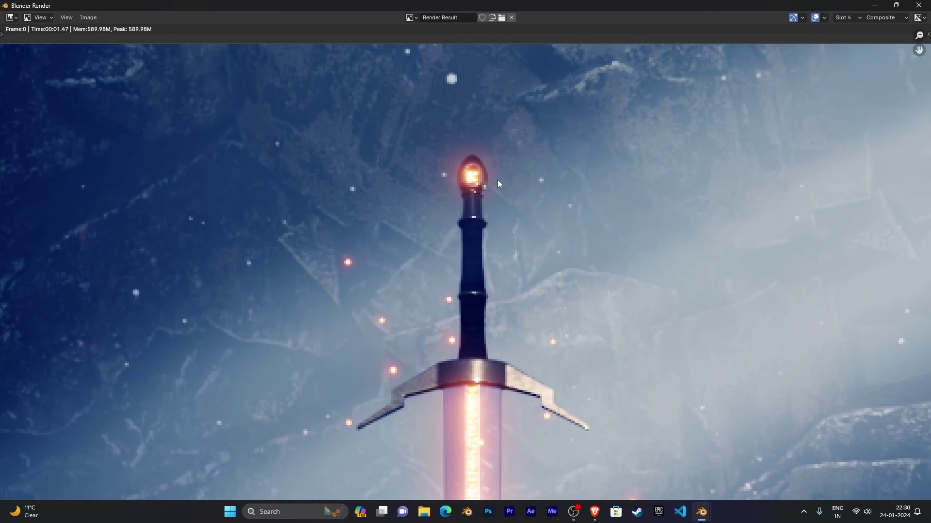
key("Home")
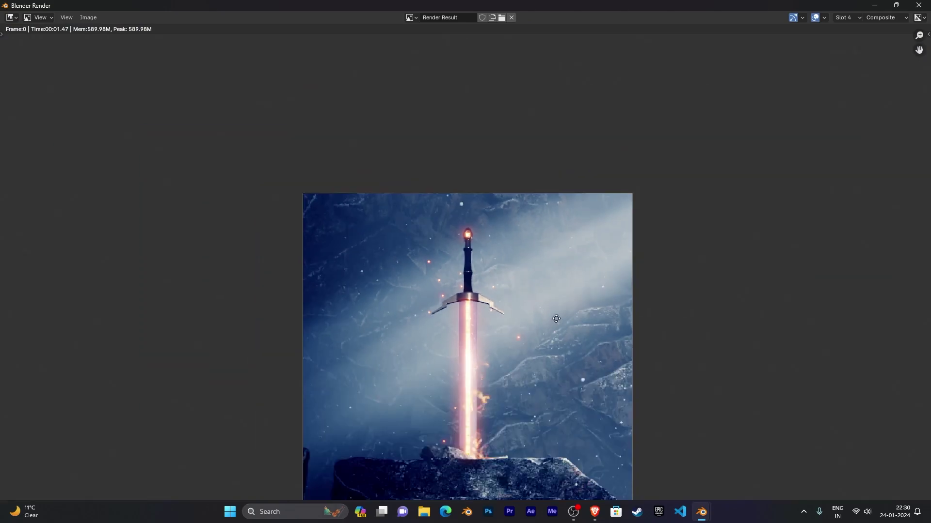
left_click(919, 6)
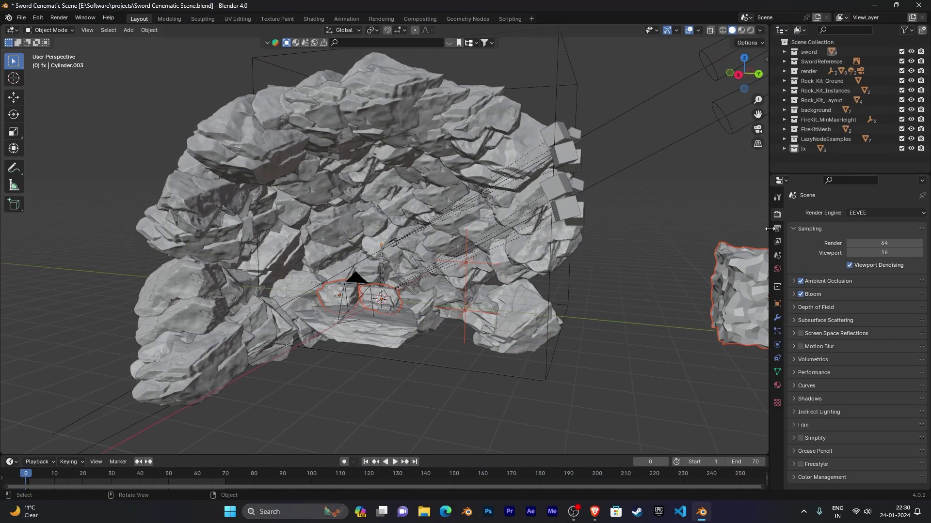
Set the scene's output resolution to 7680 px in X and 4320 px in Y.
left_click(776, 228)
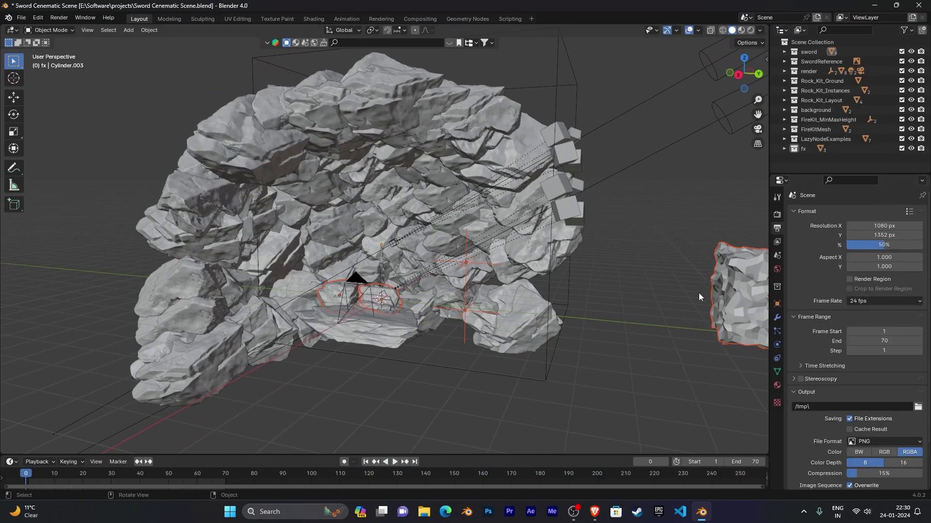
left_click(888, 226)
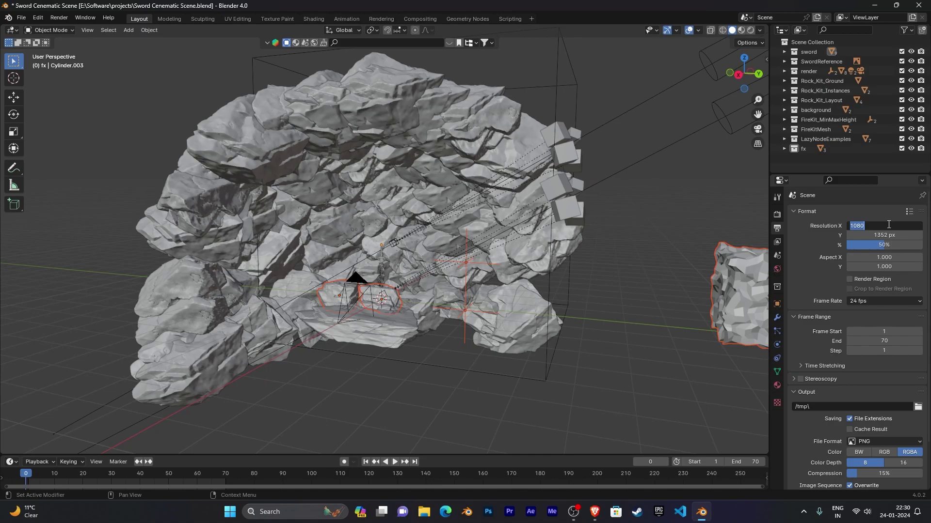
type("7680")
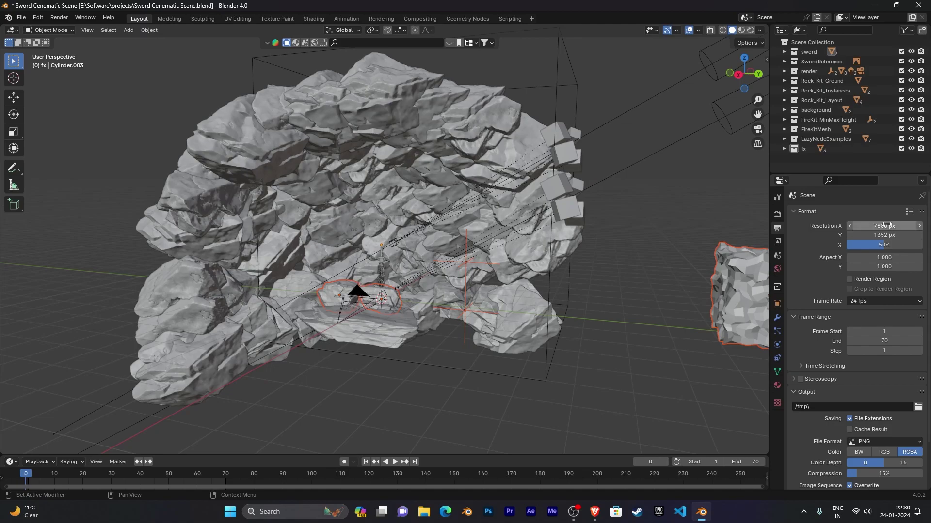
left_click(883, 236)
type("4320")
key("Return")
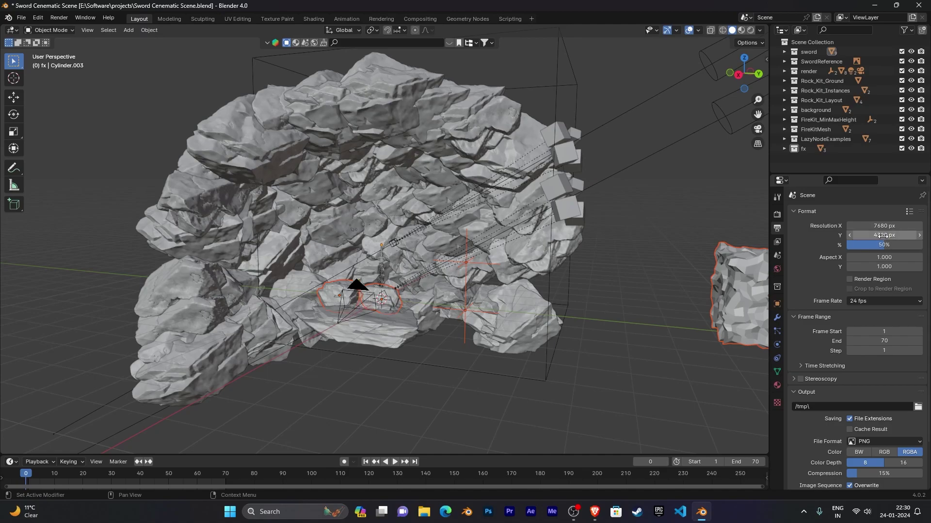
Select the scene camera and, in camera view, raise it about 0.4 m along the global Z axis.
scroll(524, 281, "down", 5)
scroll(570, 275, "up", 6)
middle_click_drag(570, 274, 621, 263)
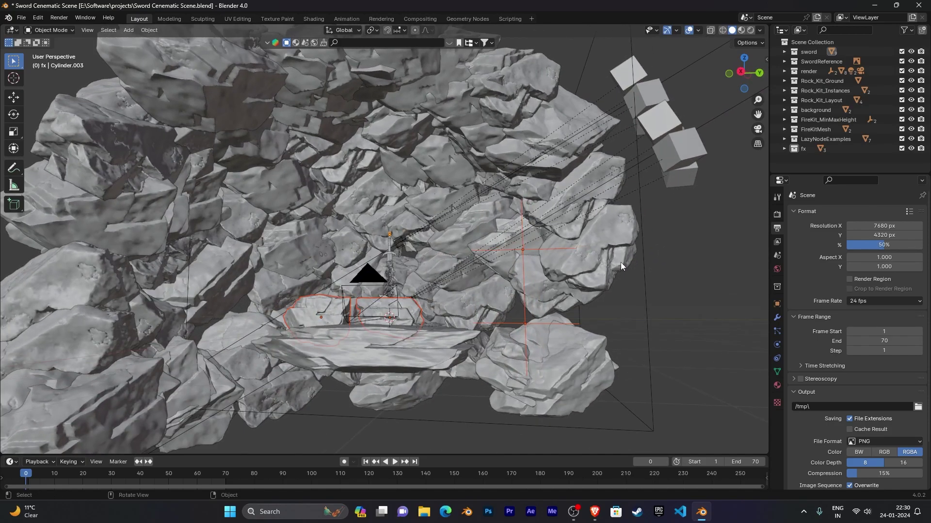
key("KP_0")
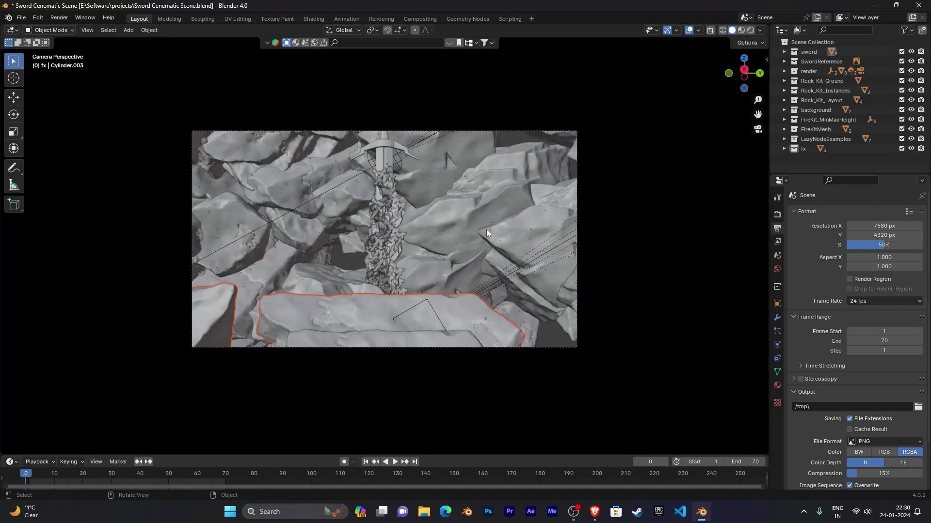
middle_click_drag(481, 238, 467, 258)
scroll(466, 260, "down", 3)
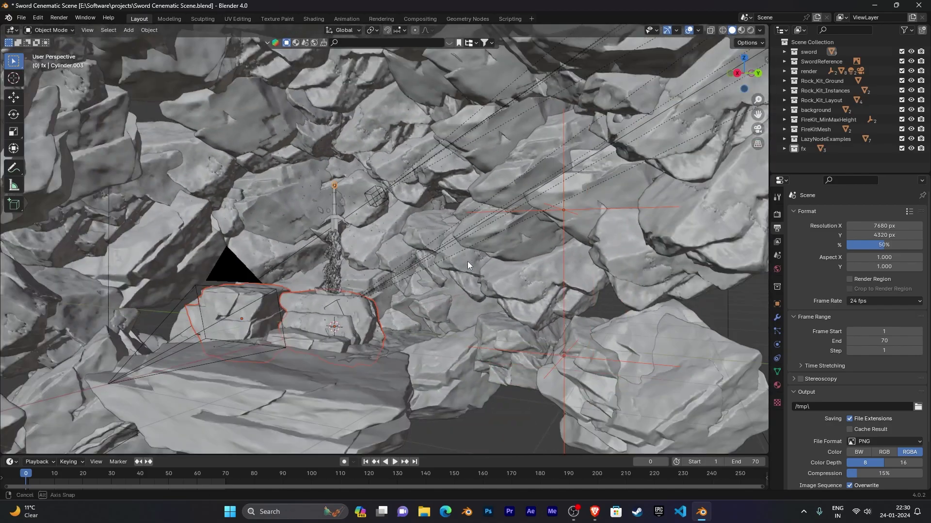
left_click(250, 334)
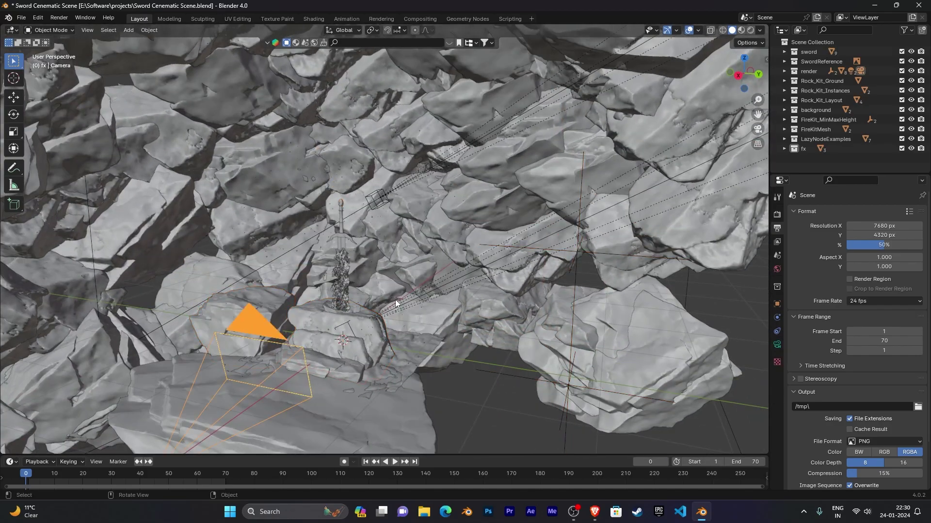
key("KP_0")
key("g")
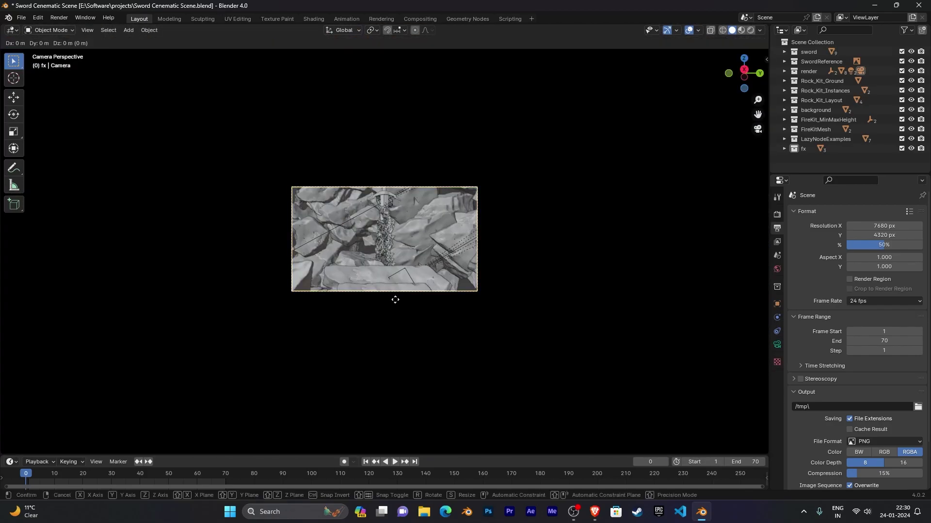
key("z")
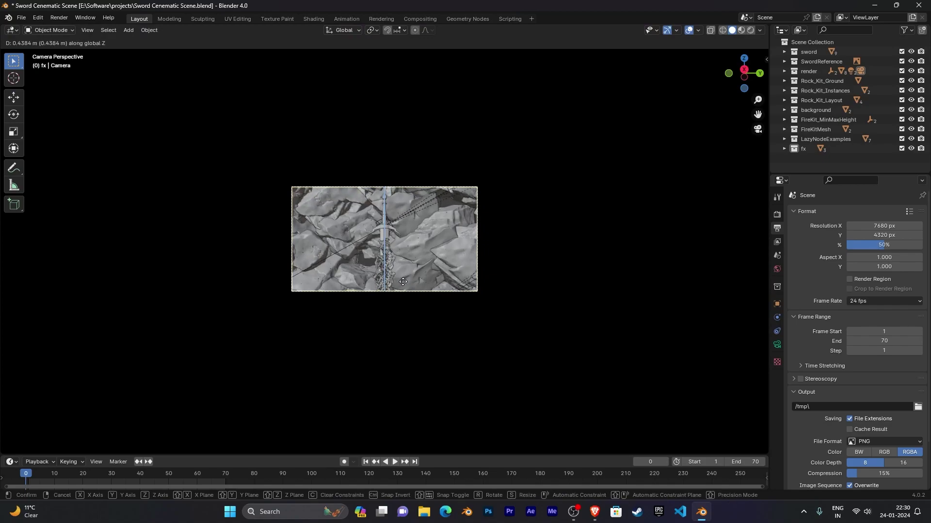
left_click(401, 283)
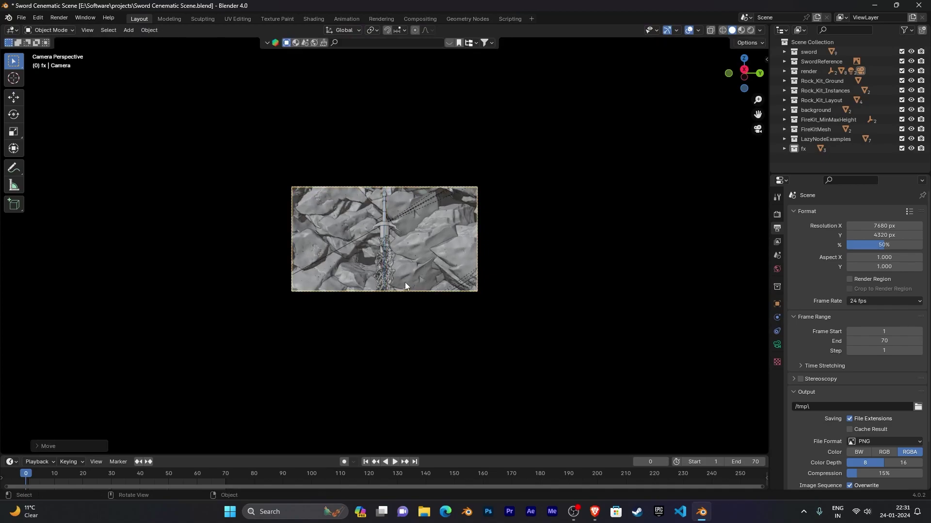
Lower the camera about 0.06 m along the global Z axis to refine the sword's framing.
scroll(563, 245, "up", 5)
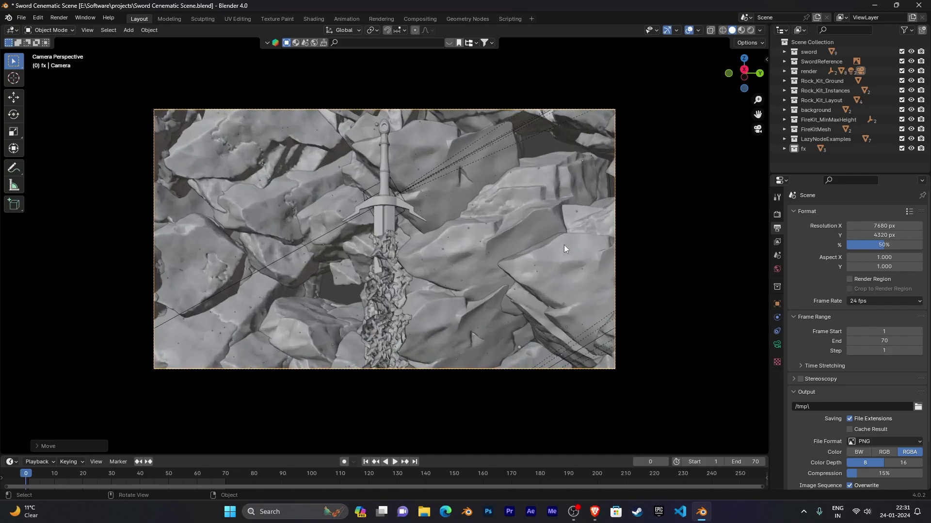
key("g")
key("z")
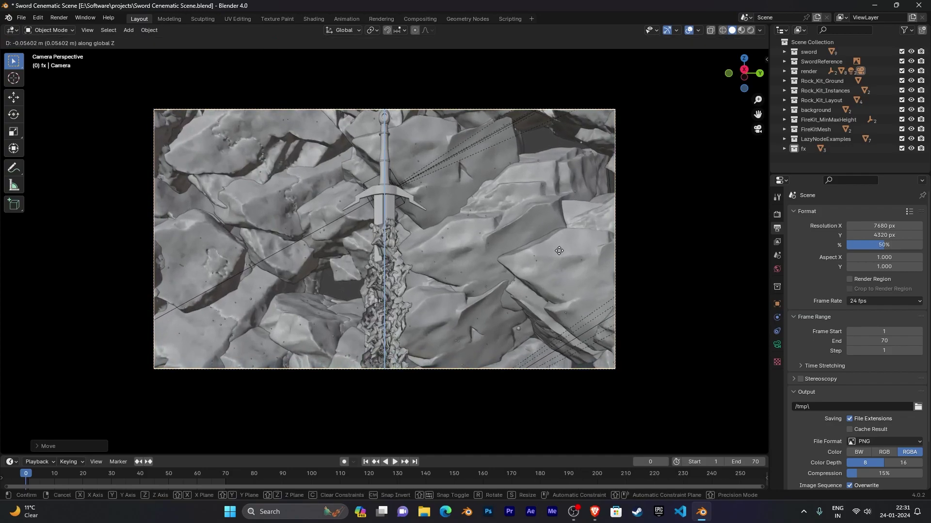
left_click(560, 251)
Set the output resolution percentage to 100% and show the output file settings.
scroll(542, 242, "down", 2)
middle_click_drag(542, 243, 526, 272)
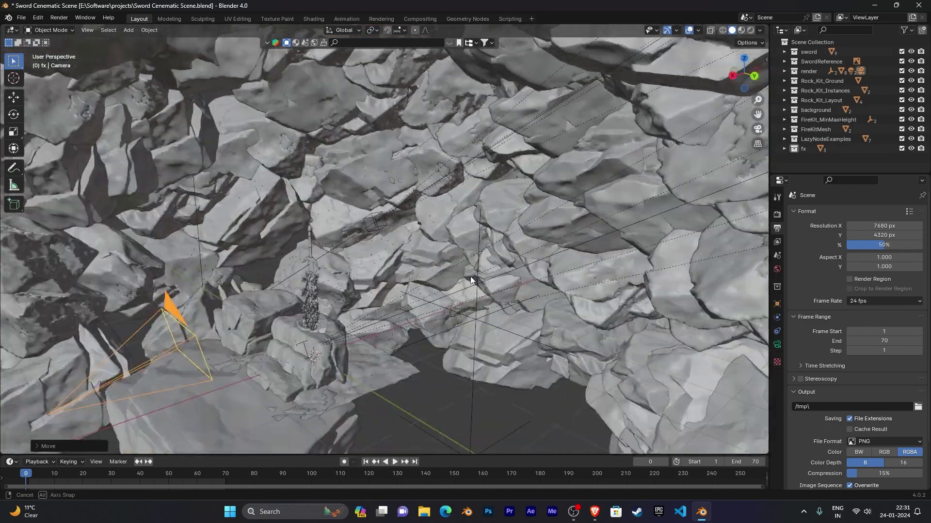
middle_click_drag(567, 312, 552, 281)
scroll(577, 272, "down", 3)
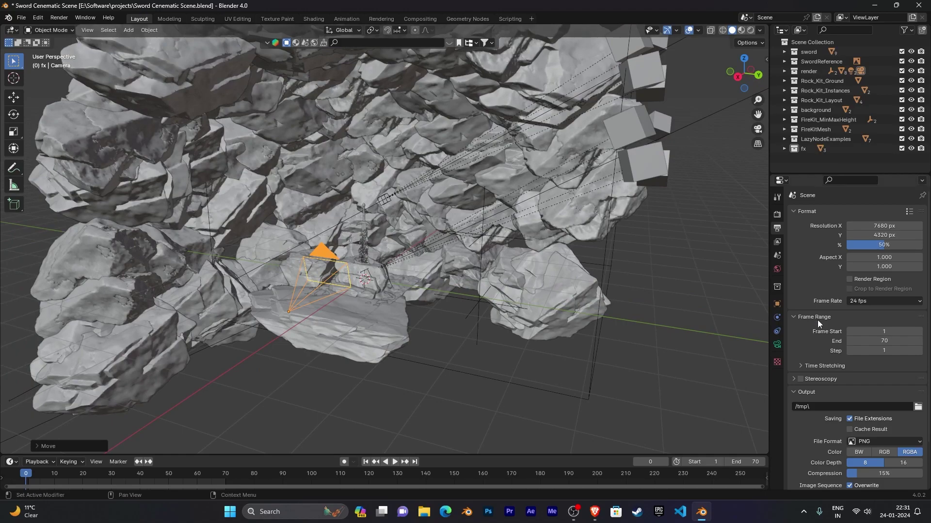
left_click_drag(868, 245, 909, 245)
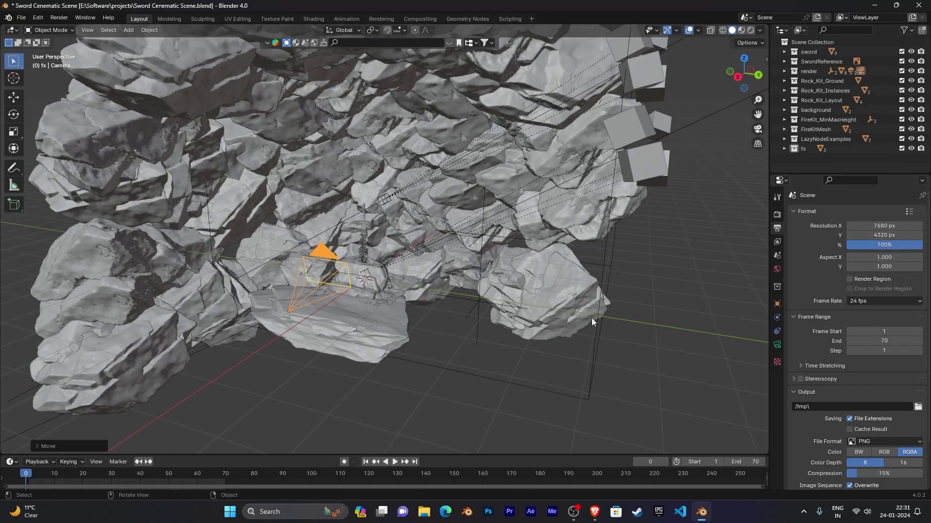
scroll(863, 338, "down", 3)
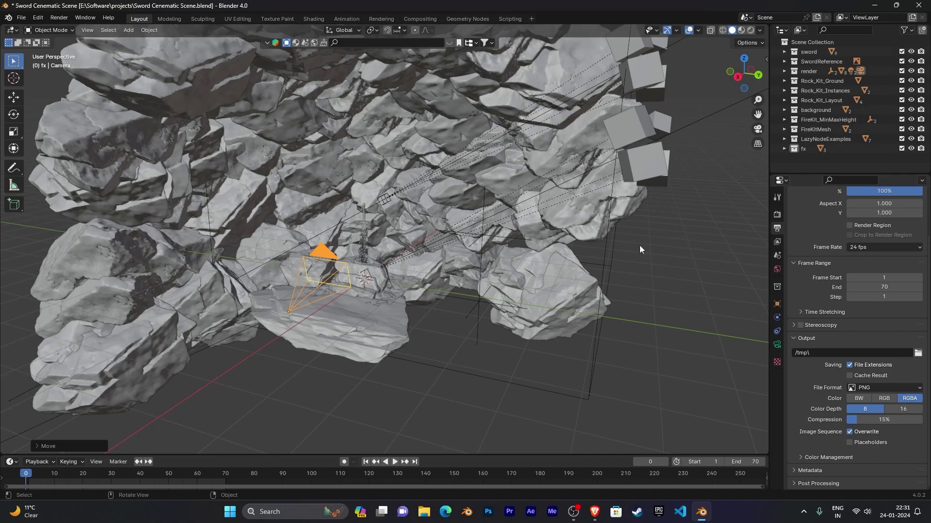
Render the current frame as a still image and bring the whole result into view.
left_click(61, 17)
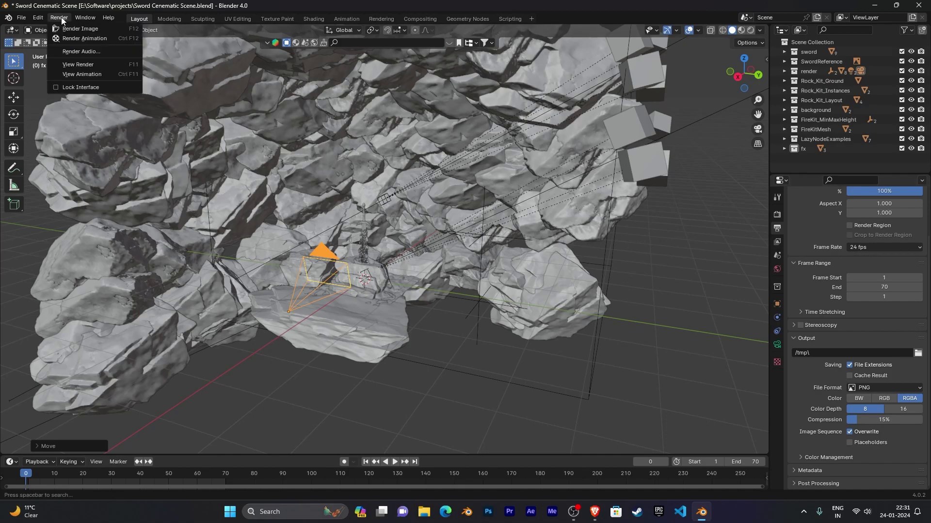
left_click(80, 29)
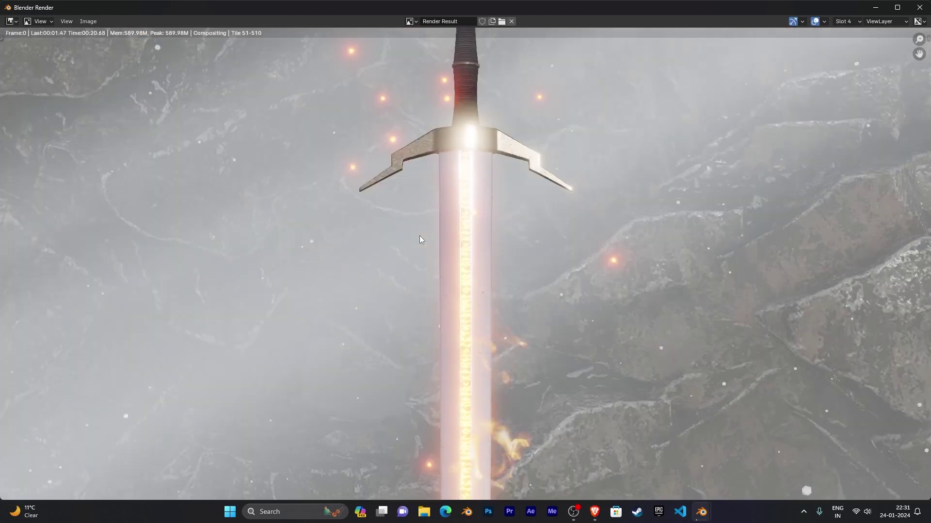
scroll(703, 246, "down", 5)
scroll(704, 246, "up", 1)
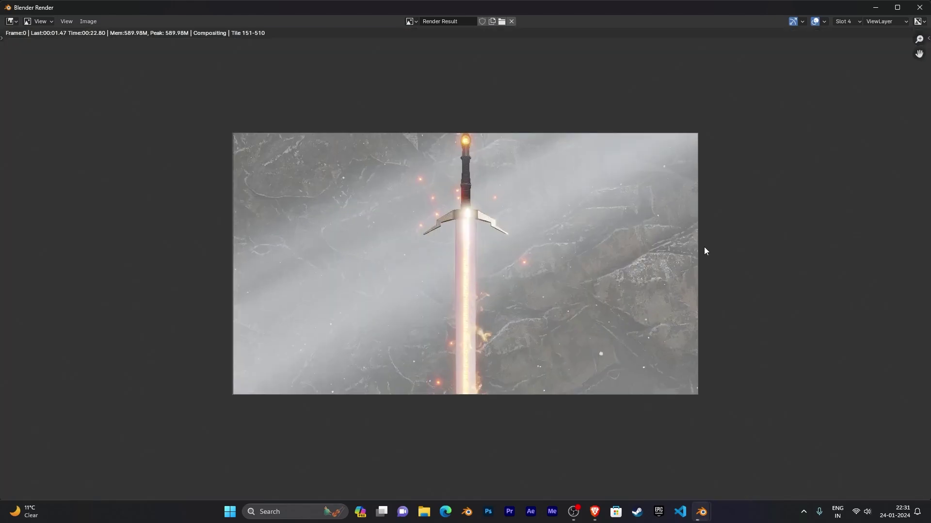
scroll(692, 250, "up", 2)
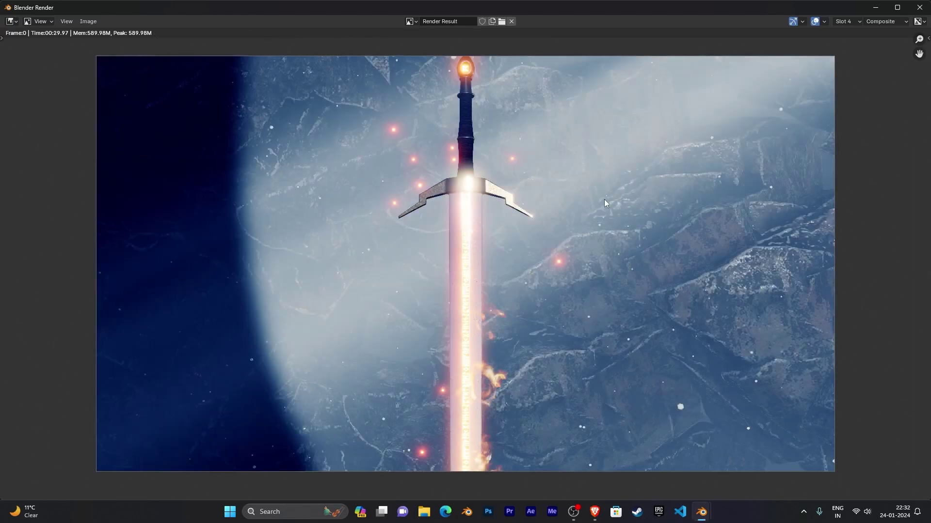
scroll(604, 200, "down", 2)
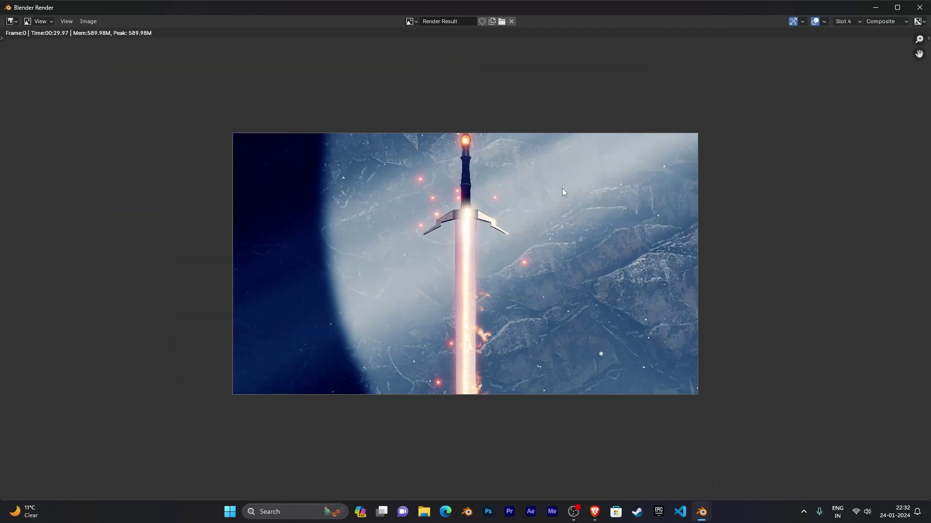
Examine the sword's crossguard and the glowing emblem on its pommel up close in the finished render.
scroll(563, 188, "up", 4)
middle_click_drag(549, 193, 552, 251)
scroll(552, 251, "up", 5)
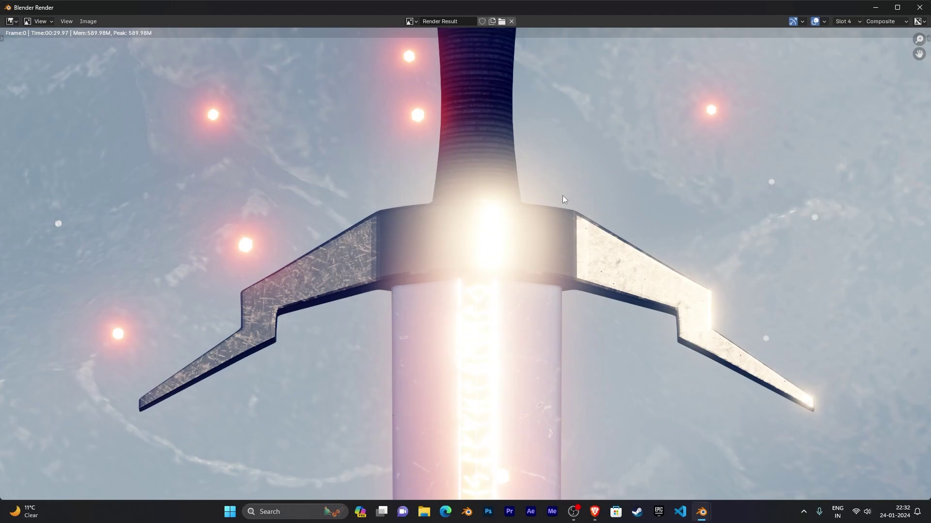
middle_click_drag(656, 243, 610, 158)
middle_click_drag(581, 244, 623, 197)
scroll(619, 260, "up", 3)
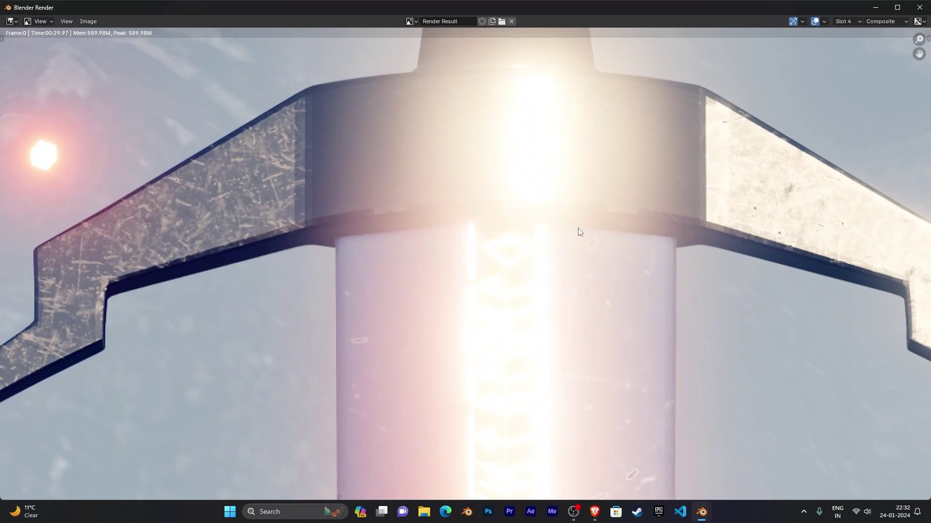
middle_click_drag(586, 239, 650, 391)
middle_click_drag(571, 199, 557, 388)
middle_click_drag(546, 121, 526, 388)
scroll(533, 342, "up", 2)
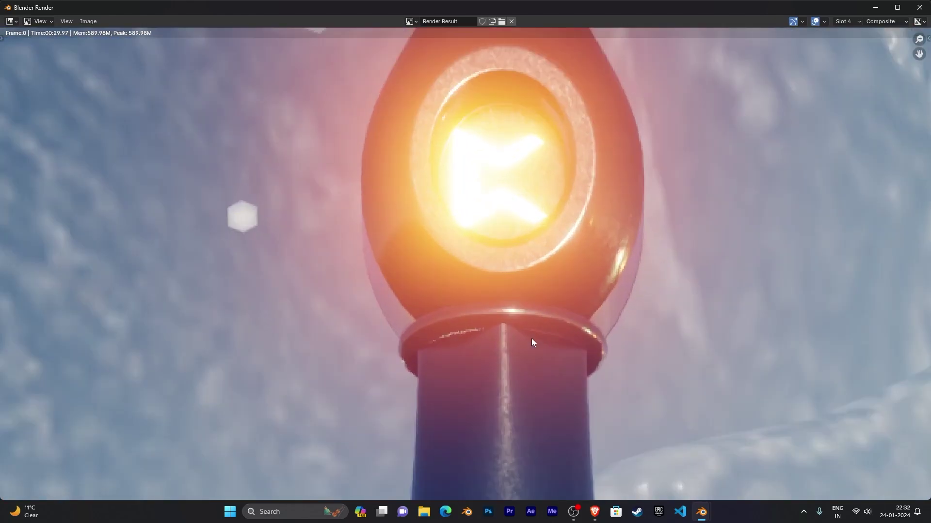
scroll(532, 339, "up", 6)
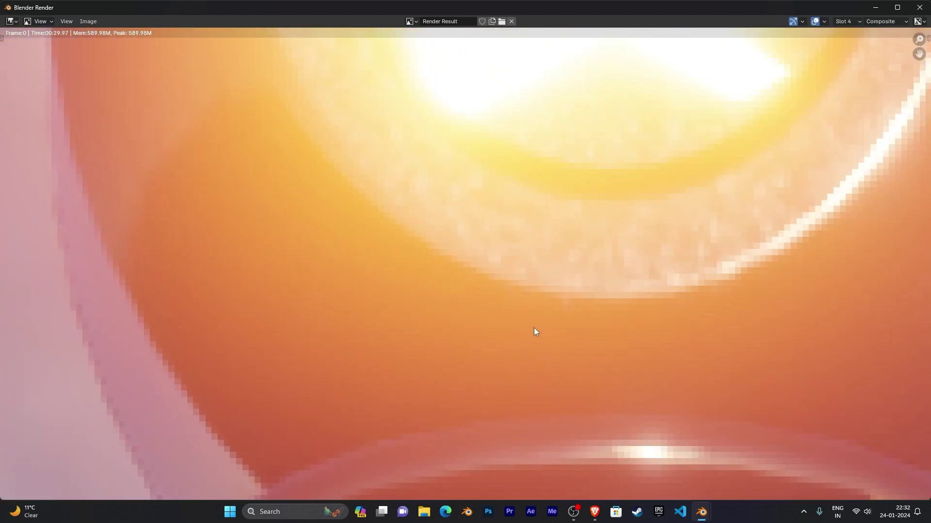
scroll(534, 329, "down", 3)
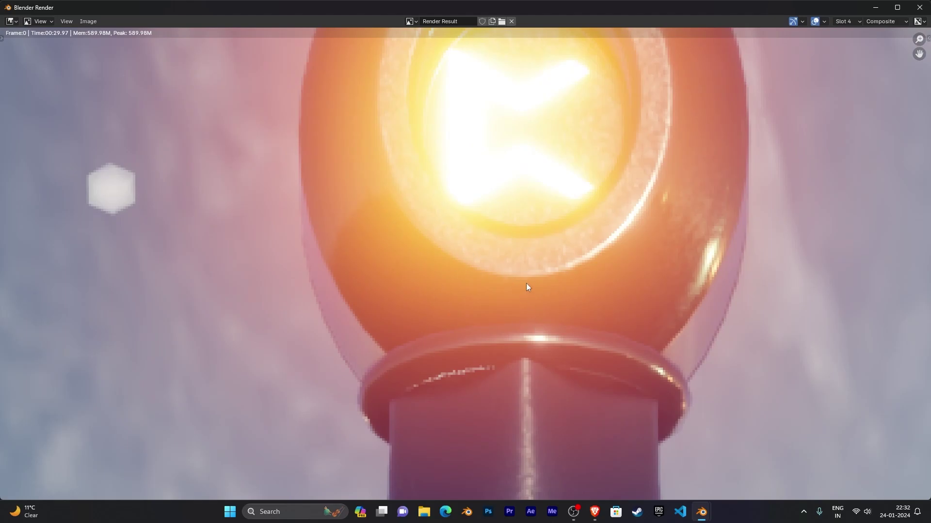
Examine the glowing runes, surface scratches and flames along the sword's blade in the render.
scroll(525, 283, "down", 5)
middle_click_drag(522, 315, 490, 135)
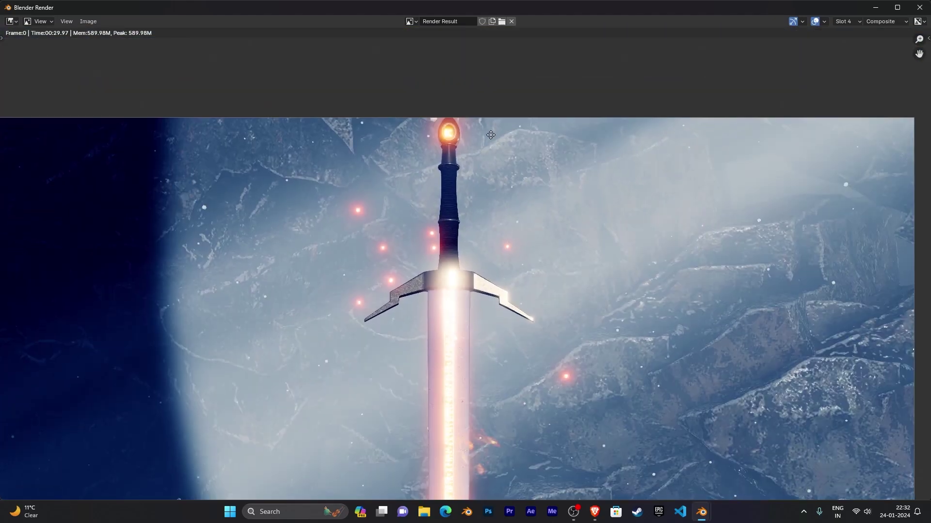
middle_click_drag(525, 242, 553, 208)
scroll(557, 293, "up", 5)
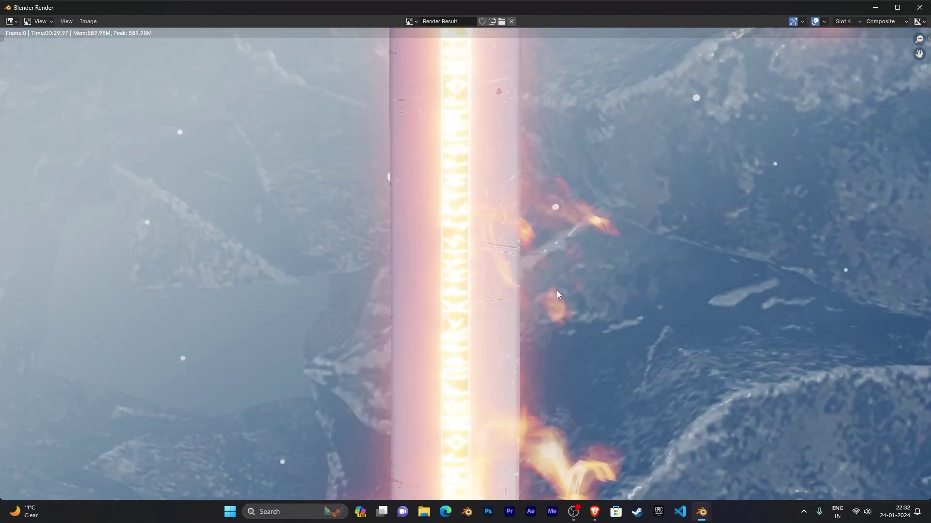
scroll(557, 293, "up", 4)
middle_click_drag(549, 259, 605, 183)
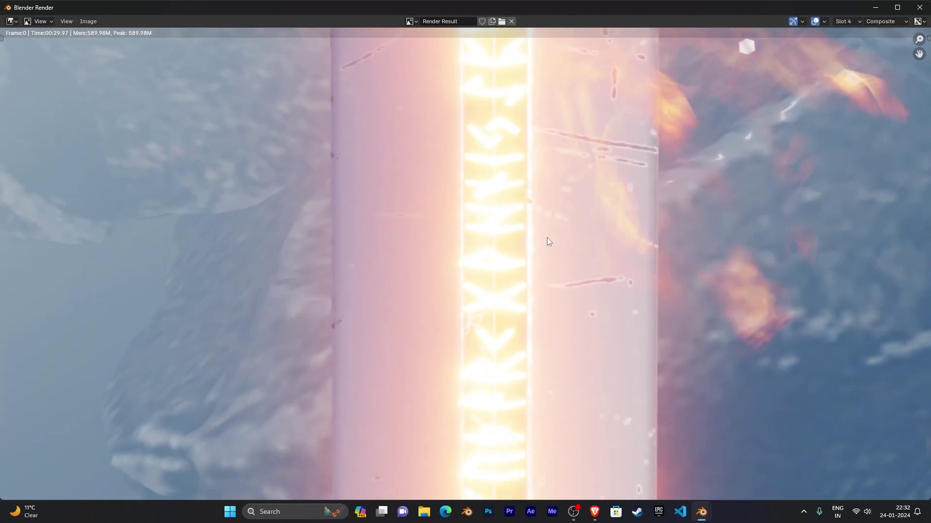
scroll(546, 234, "down", 4)
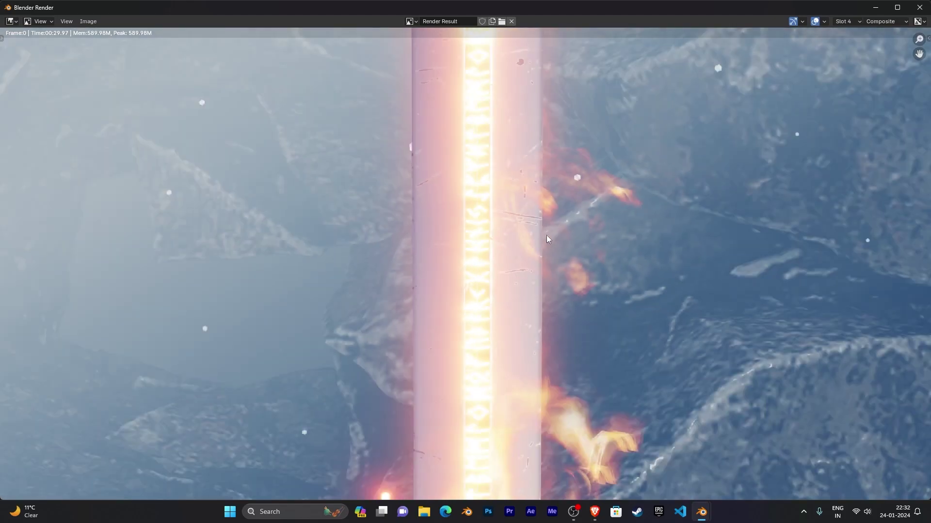
middle_click_drag(548, 232, 545, 151)
middle_click_drag(558, 342, 560, 199)
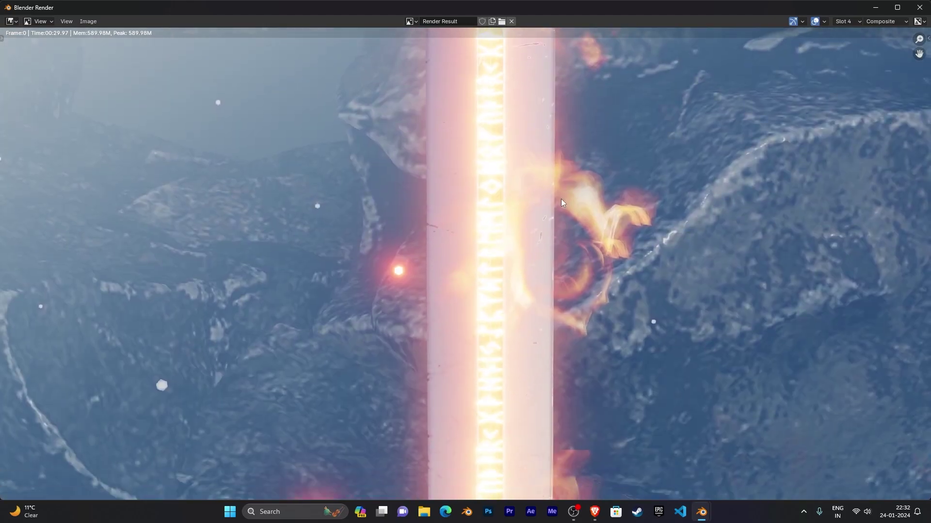
scroll(582, 223, "down", 3)
middle_click_drag(601, 287, 590, 411)
middle_click_drag(530, 116, 565, 265)
scroll(565, 266, "up", 1)
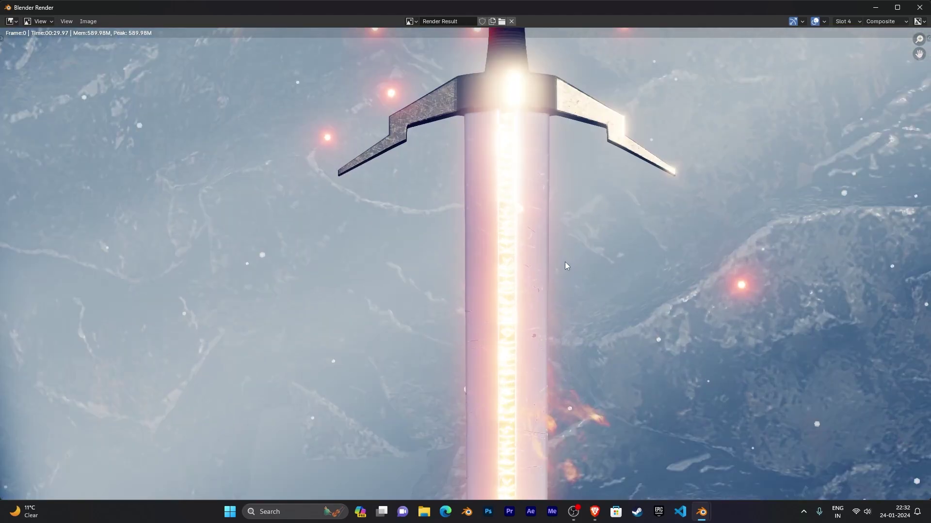
Examine the scratched metal texture on the crossguard's left arm in the render.
scroll(565, 266, "up", 1)
middle_click_drag(553, 141, 469, 327)
scroll(498, 151, "up", 1)
middle_click_drag(499, 151, 610, 264)
scroll(629, 271, "up", 1)
middle_click_drag(590, 217, 678, 164)
scroll(609, 197, "up", 4)
scroll(664, 170, "down", 2)
middle_click_drag(620, 201, 639, 157)
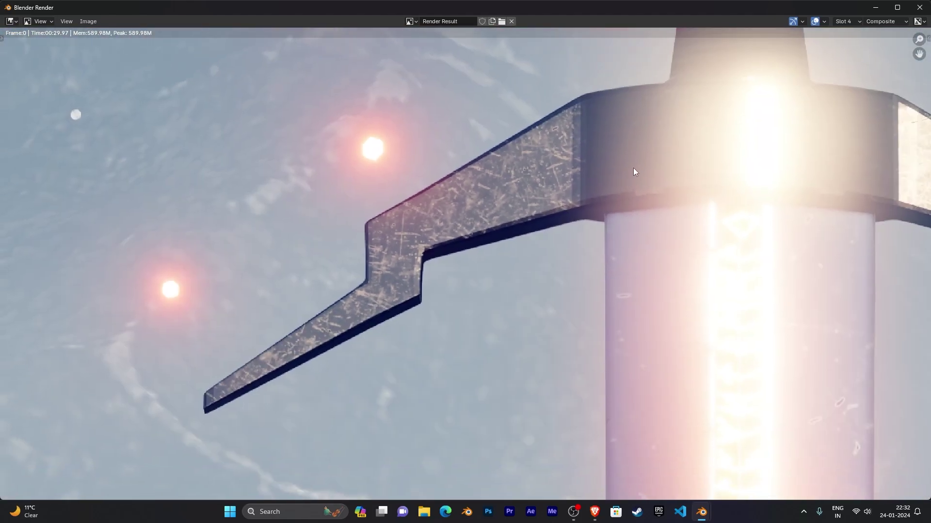
scroll(633, 167, "up", 2)
middle_click_drag(532, 211, 601, 191)
Review the whole rendered image once more and close the render window.
scroll(603, 190, "down", 2)
scroll(634, 185, "down", 2)
scroll(577, 230, "down", 1)
scroll(574, 172, "down", 4)
scroll(553, 239, "down", 6)
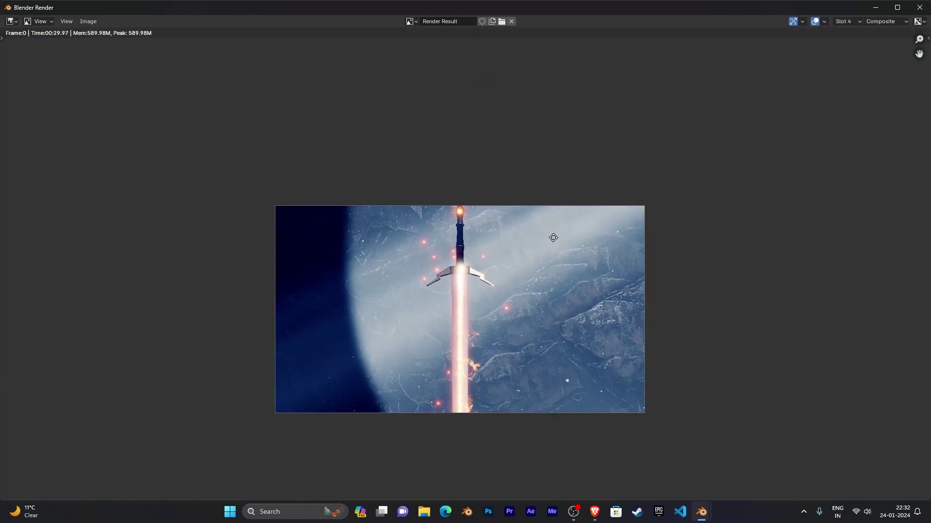
scroll(553, 203, "up", 3)
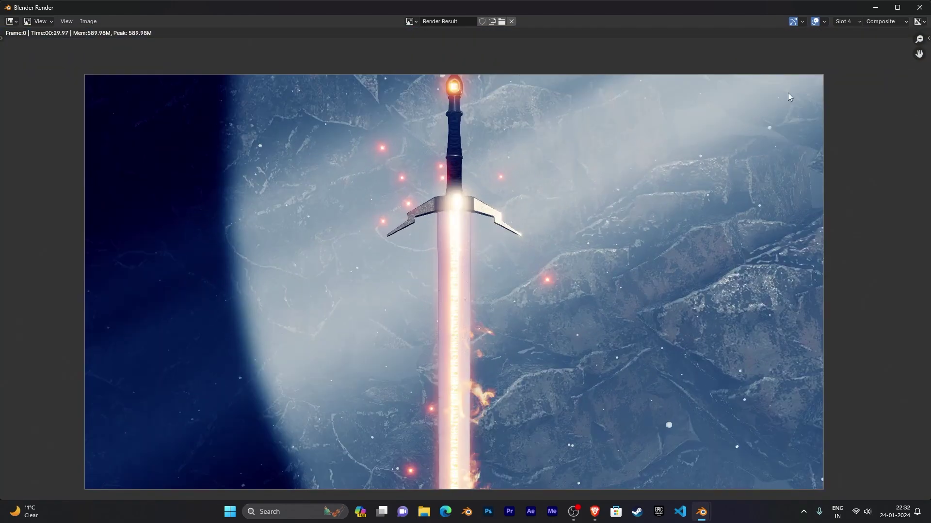
left_click(920, 7)
scroll(793, 224, "up", 3)
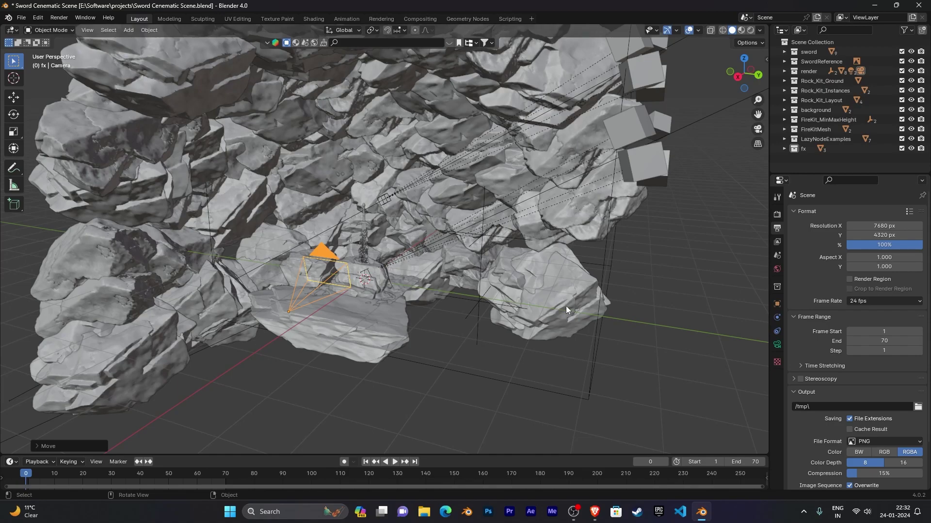
mouse_move(566, 306)
middle_mouse_down()
mouse_move(602, 305)
mouse_move(558, 301)
middle_mouse_up()
scroll(558, 301, "up", 2)
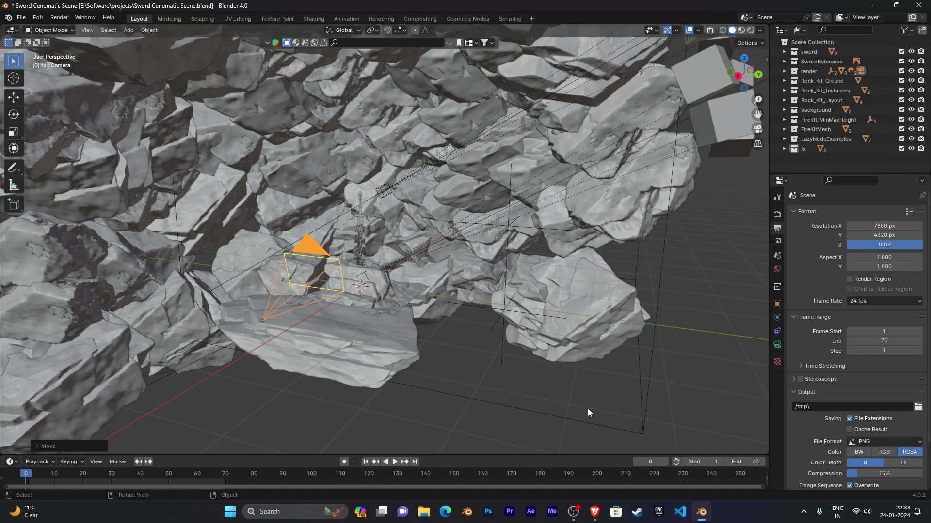
Switch to File Explorer and open the image 0001 from the hair folder on Local Disk (F:).
left_click(424, 512)
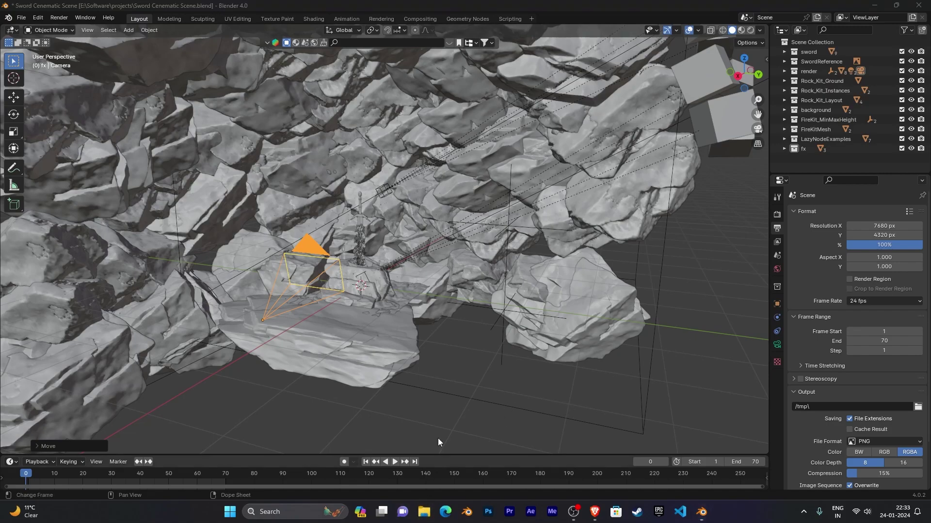
double_click(403, 270)
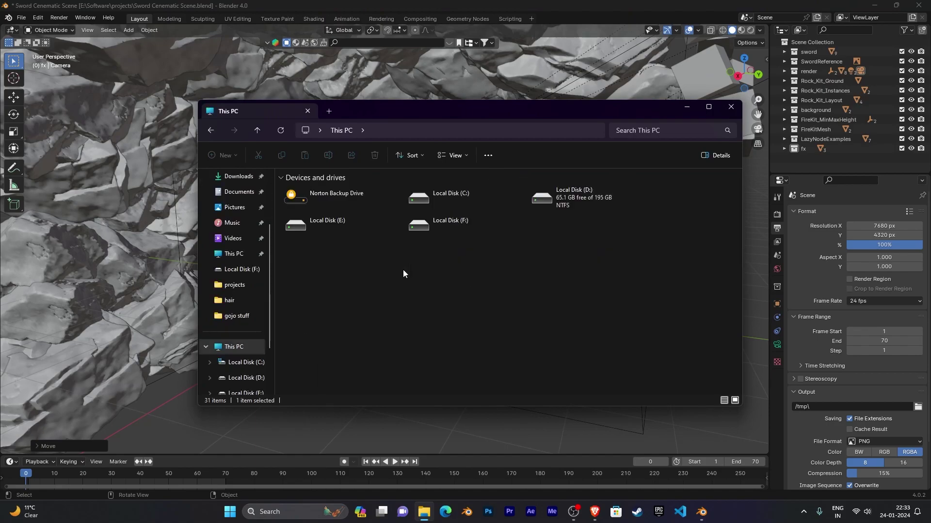
double_click(461, 230)
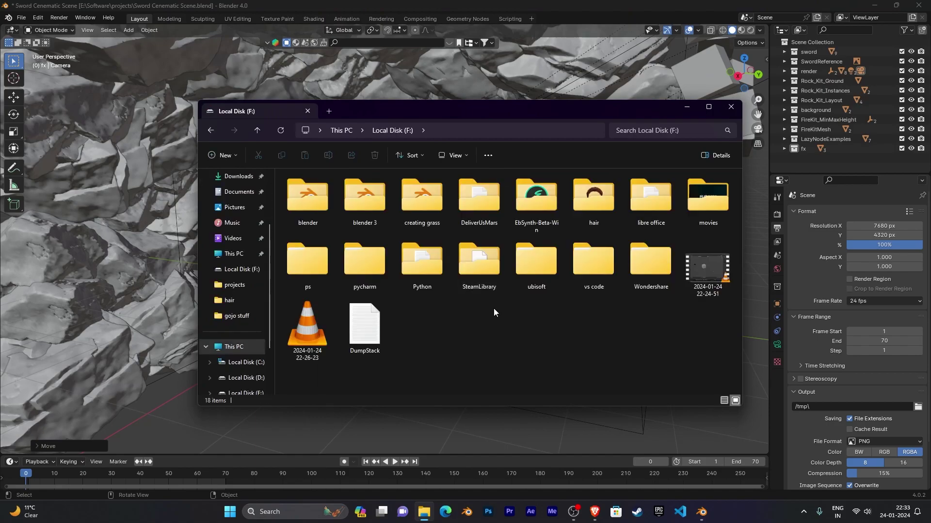
double_click(589, 204)
double_click(318, 208)
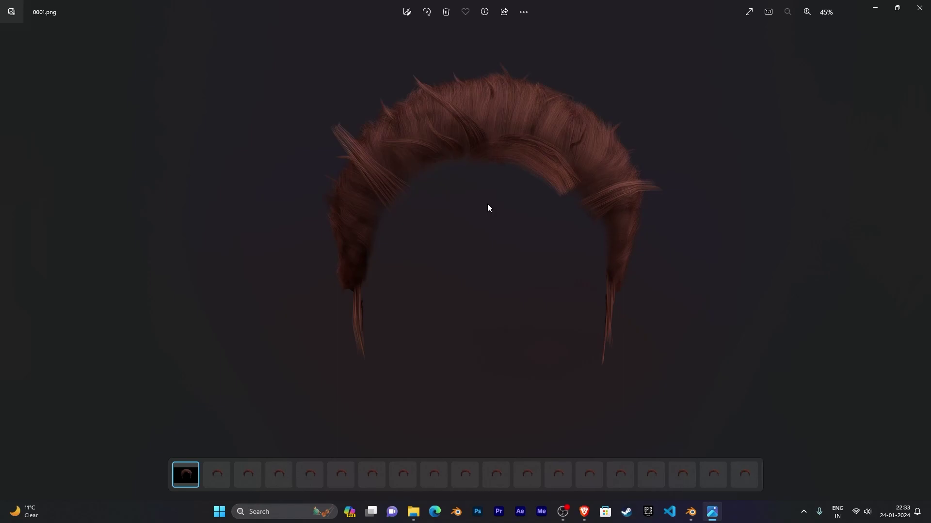
Examine the hair render's strands and stray tufts up close and as a whole image.
scroll(488, 209, "up", 3)
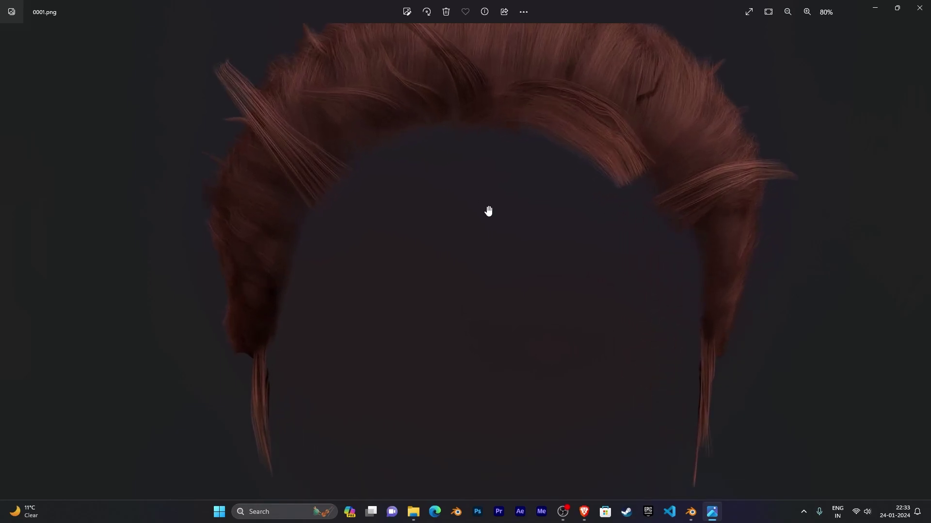
left_click_drag(488, 209, 400, 297)
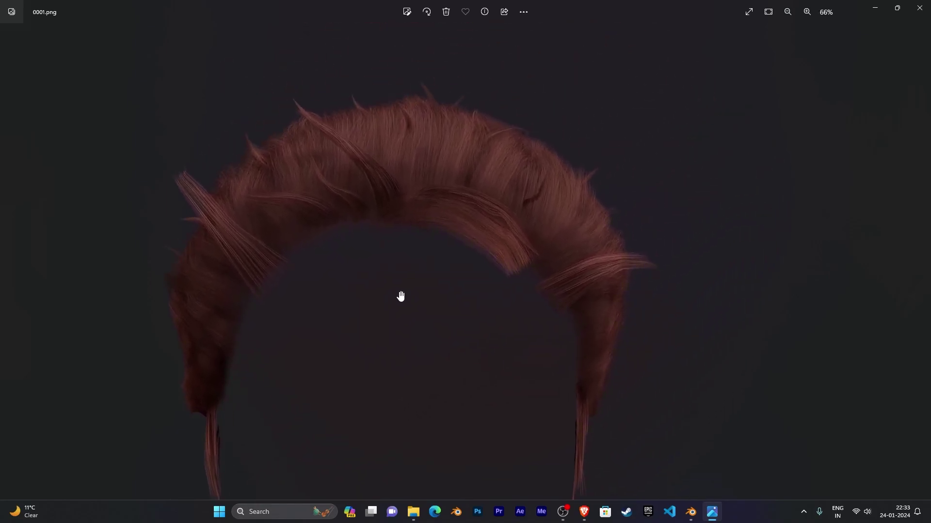
scroll(430, 258, "down", 2)
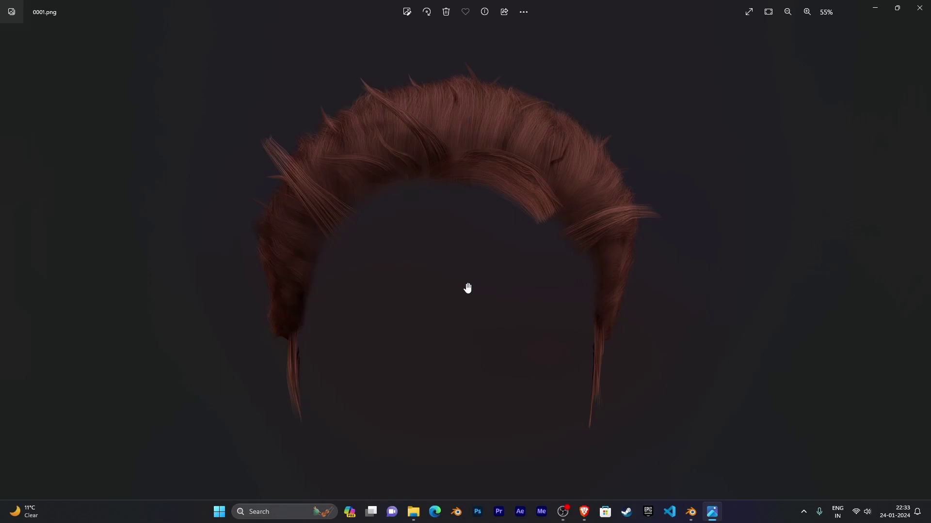
scroll(467, 288, "down", 1)
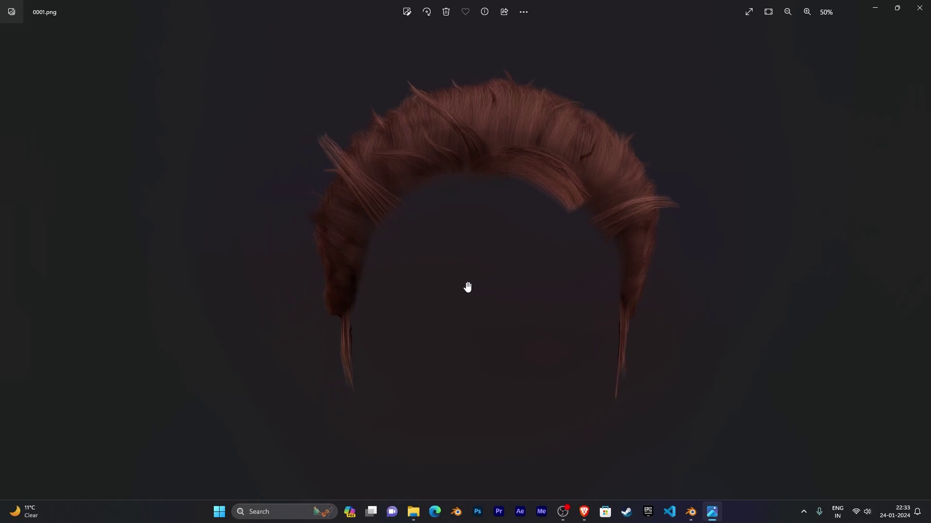
scroll(649, 323, "down", 1)
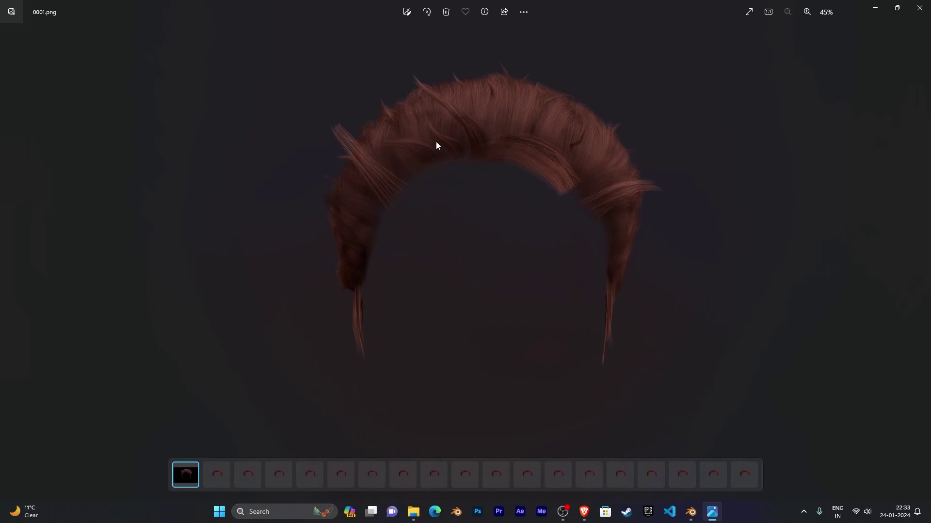
scroll(445, 213, "up", 8)
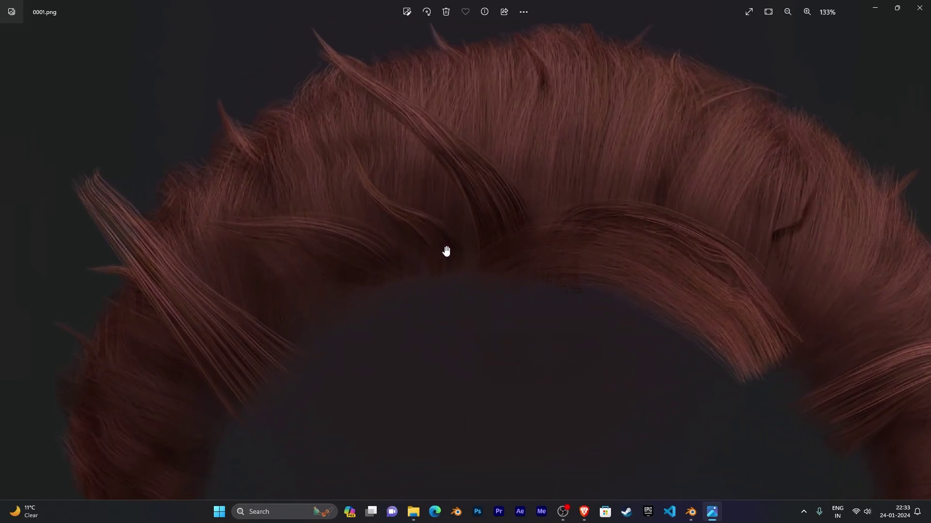
scroll(444, 252, "down", 5)
scroll(388, 236, "up", 4)
left_click_drag(664, 215, 628, 185)
scroll(629, 268, "down", 4)
scroll(628, 184, "down", 2)
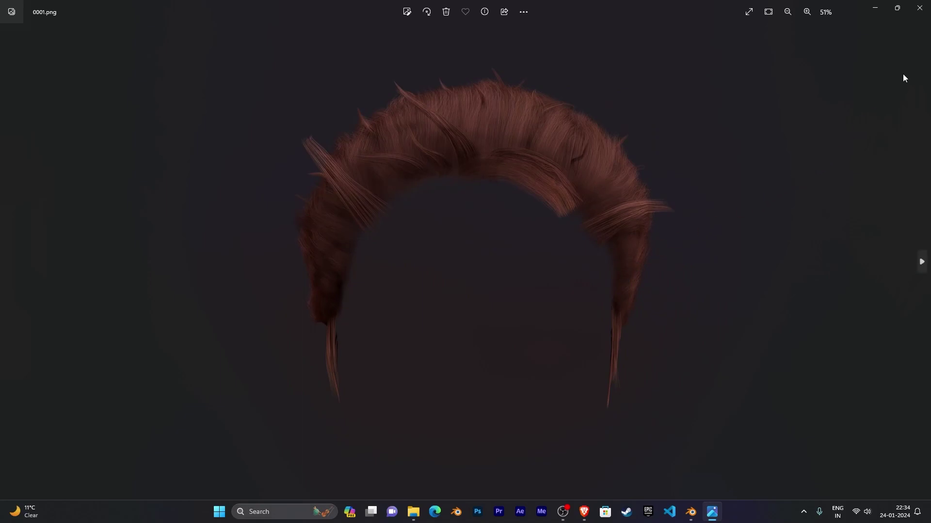
Close the hair image, go back to Local Disk (F:) and close File Explorer to return to Blender.
left_click(920, 7)
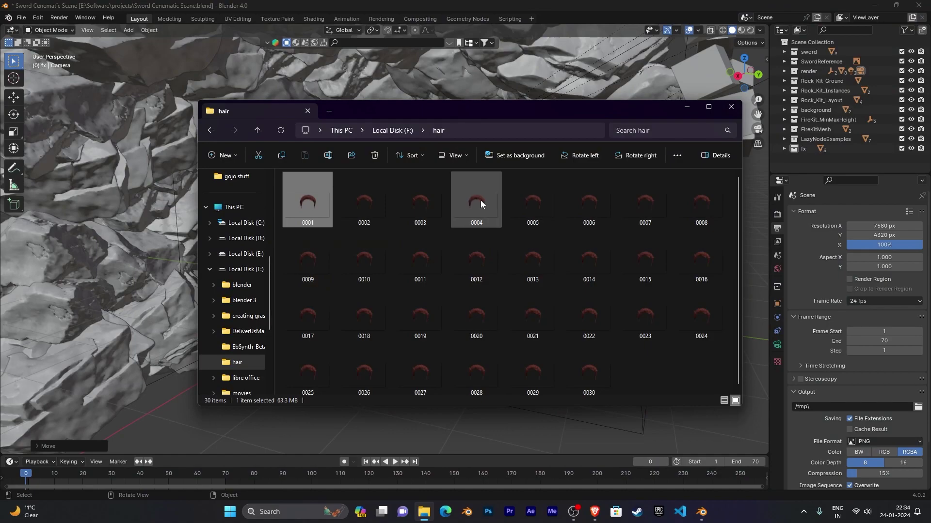
left_click(395, 130)
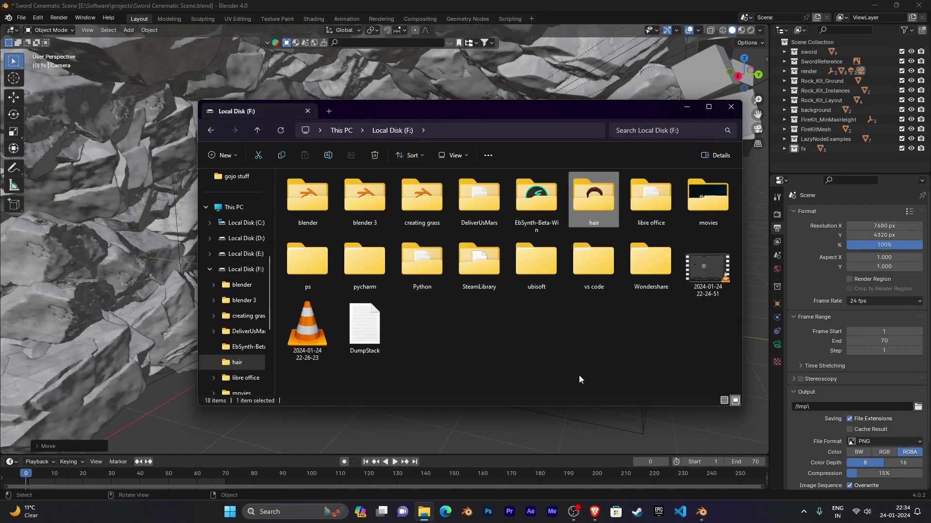
left_click(732, 107)
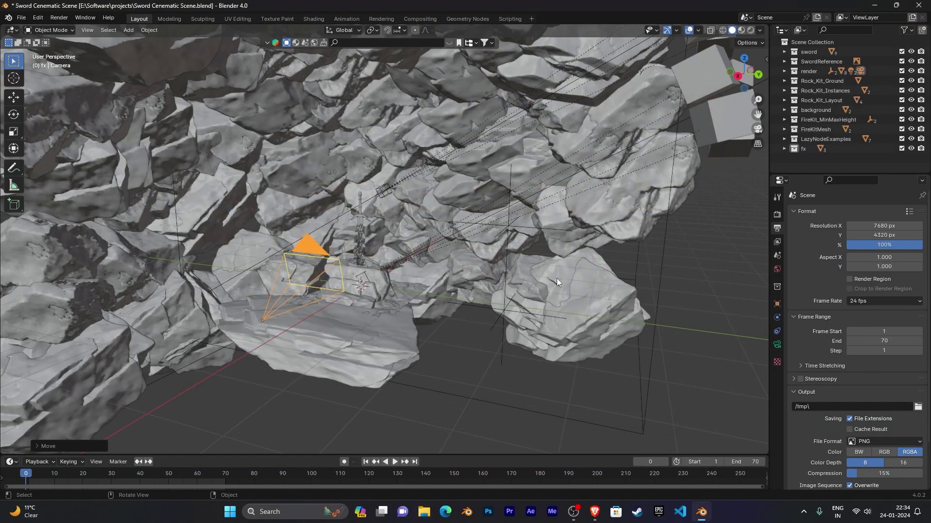
Set the compression of the PNG render output to 0%.
scroll(557, 278, "down", 5)
scroll(545, 307, "up", 5)
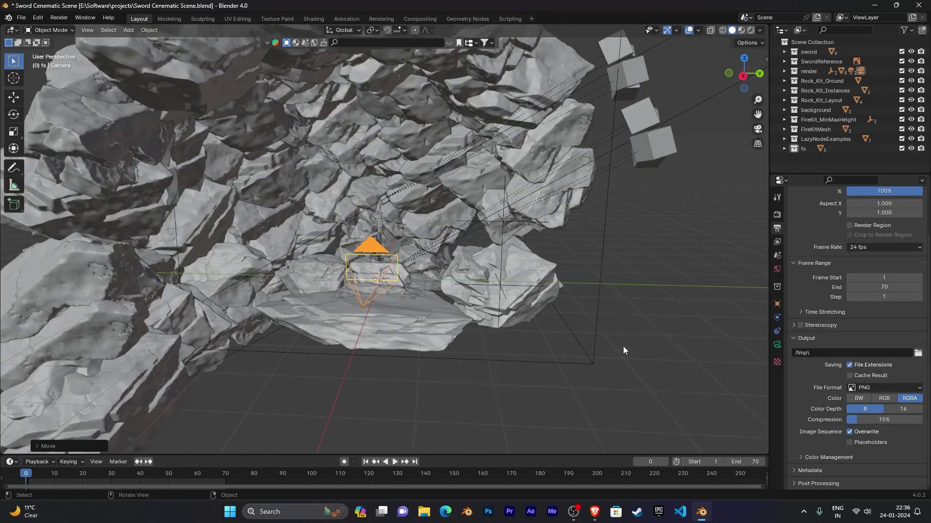
middle_click_drag(632, 288, 611, 290)
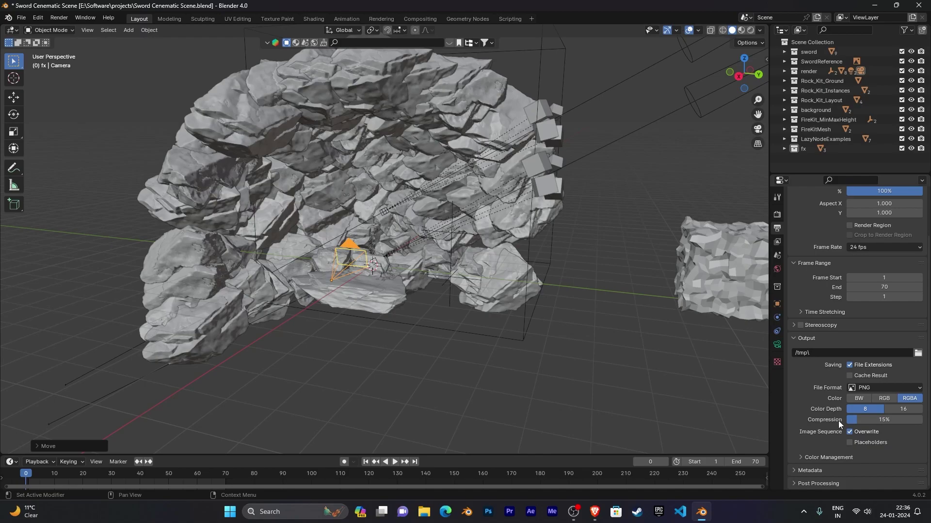
left_click_drag(886, 419, 845, 420)
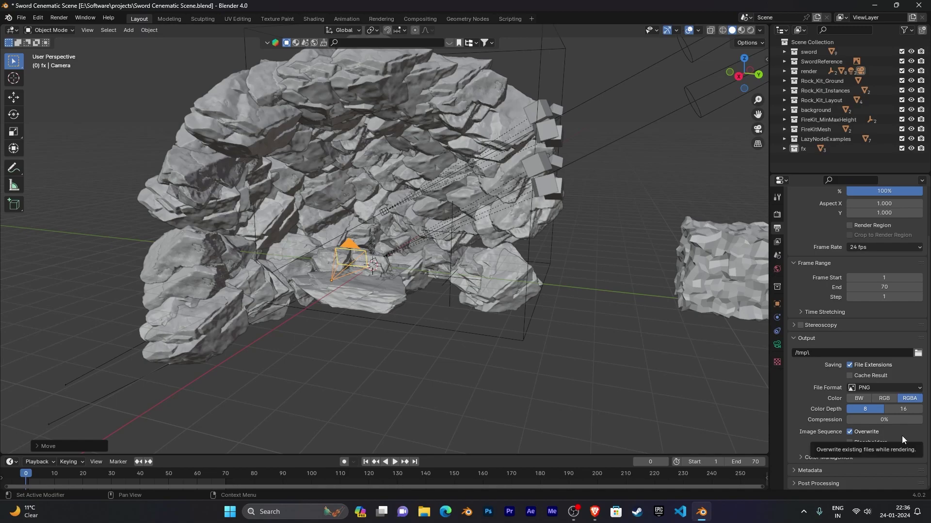
Review the available image and movie file formats for the render output, keeping PNG selected.
left_click(871, 387)
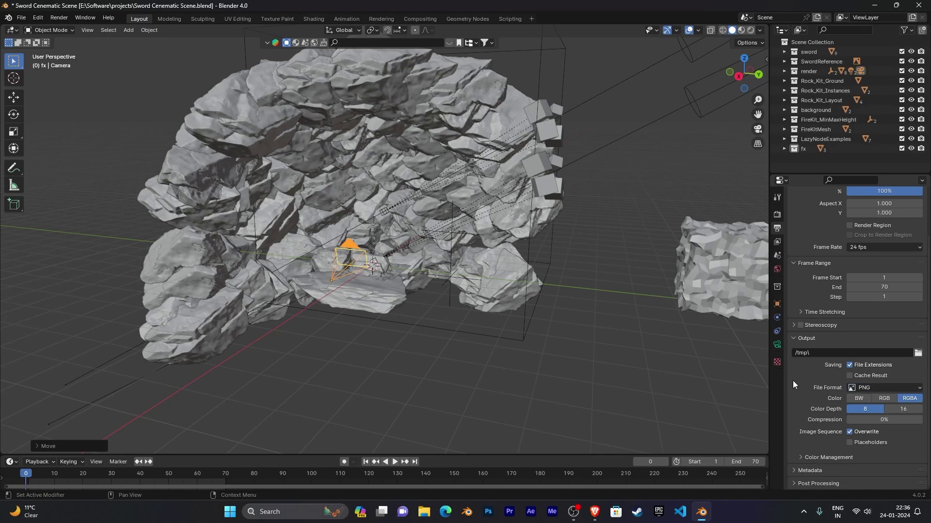
left_click(860, 387)
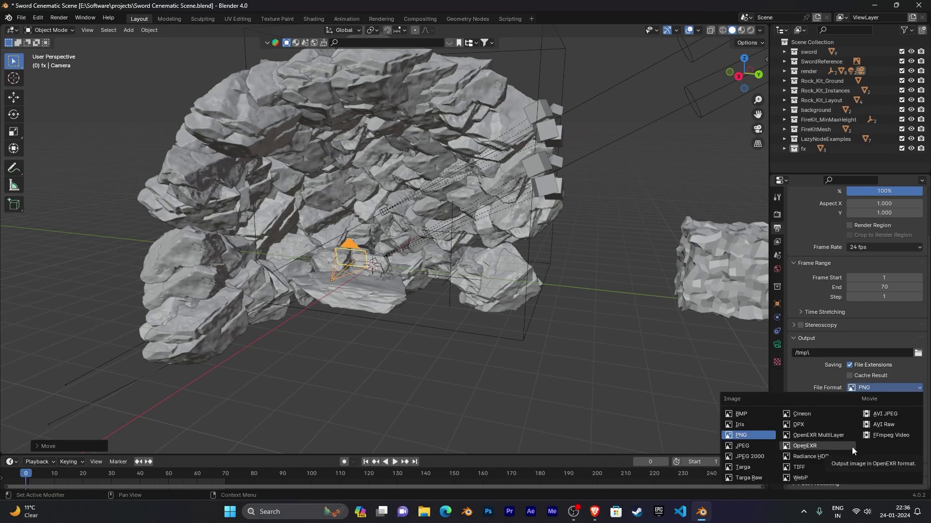
left_click(757, 435)
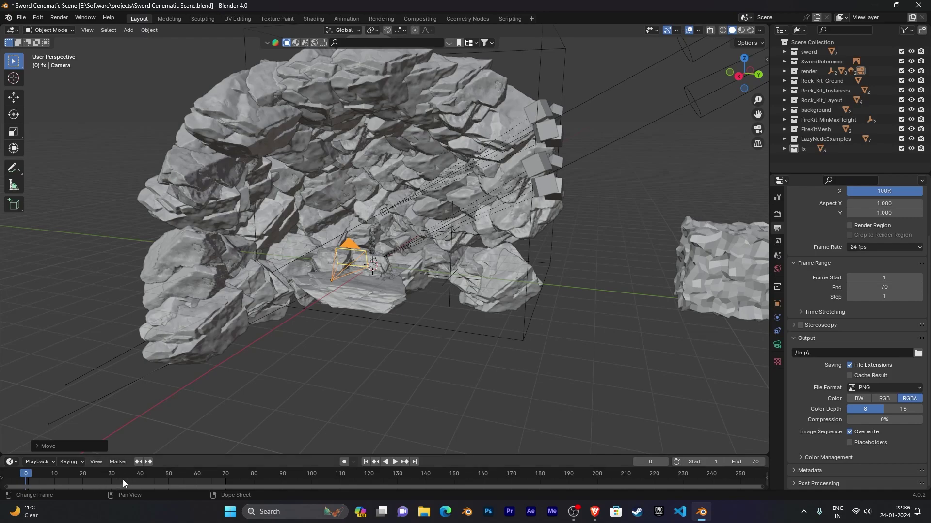
left_click(883, 388)
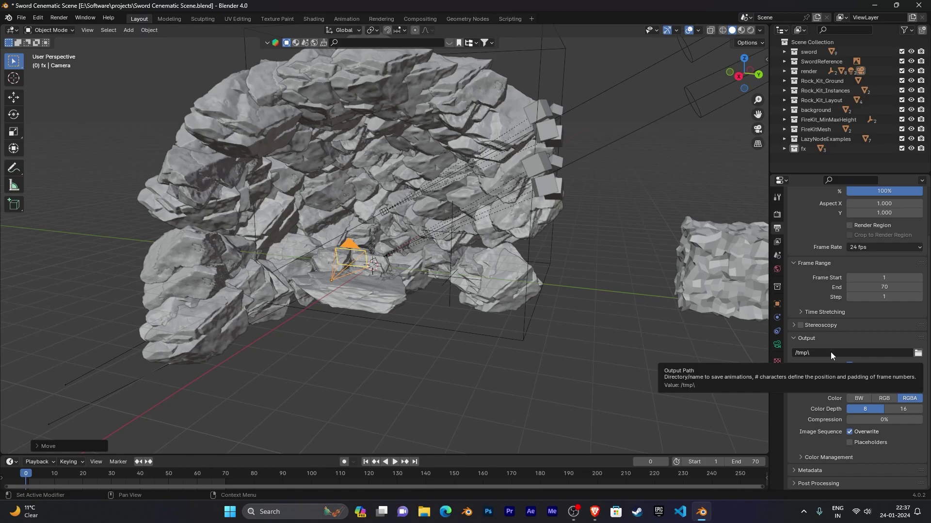
Look through the frame rate options for the scene, leaving 24 fps selected.
left_click(859, 247)
left_click(847, 248)
left_click(867, 248)
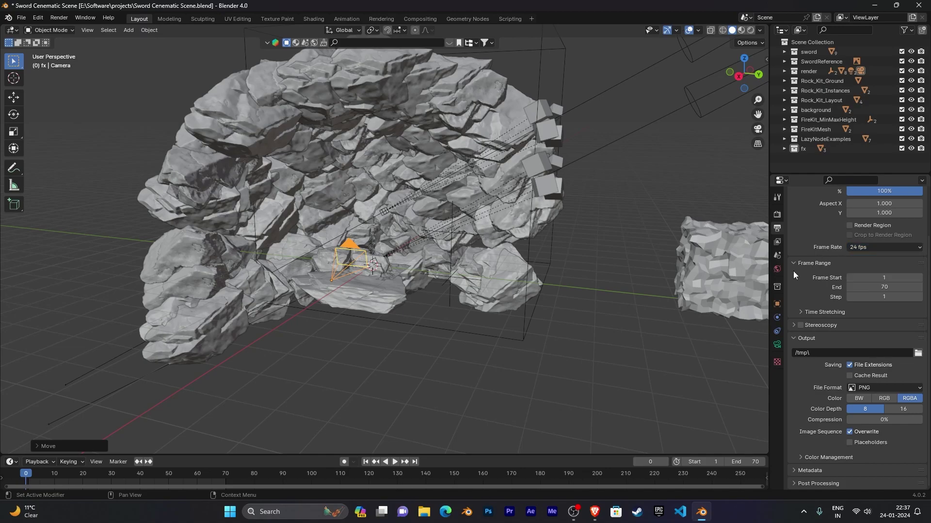
left_click(871, 247)
scroll(641, 309, "down", 4)
middle_click_drag(640, 306, 528, 304)
scroll(626, 301, "up", 3)
scroll(626, 301, "down", 3)
scroll(638, 306, "up", 3)
scroll(647, 295, "down", 3)
scroll(648, 295, "up", 3)
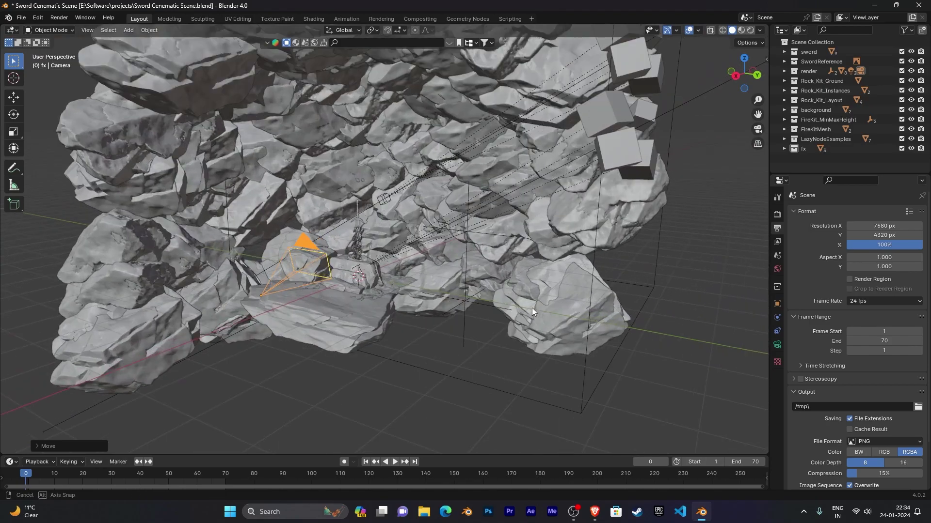
middle_click_drag(531, 307, 560, 330)
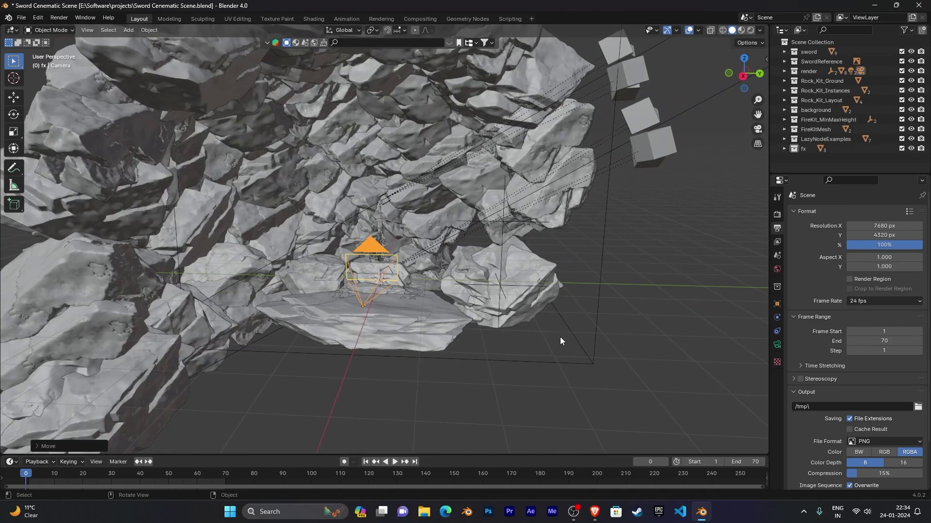